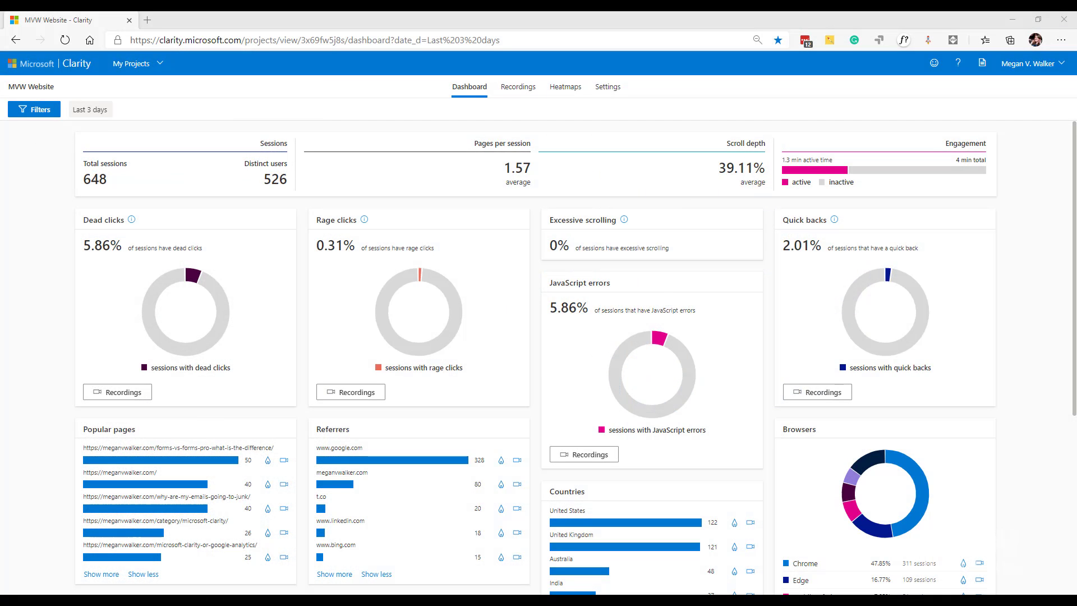
Compare the filters on the Recordings and Heatmaps pages, then return to the Dashboard filter options
click(31, 115)
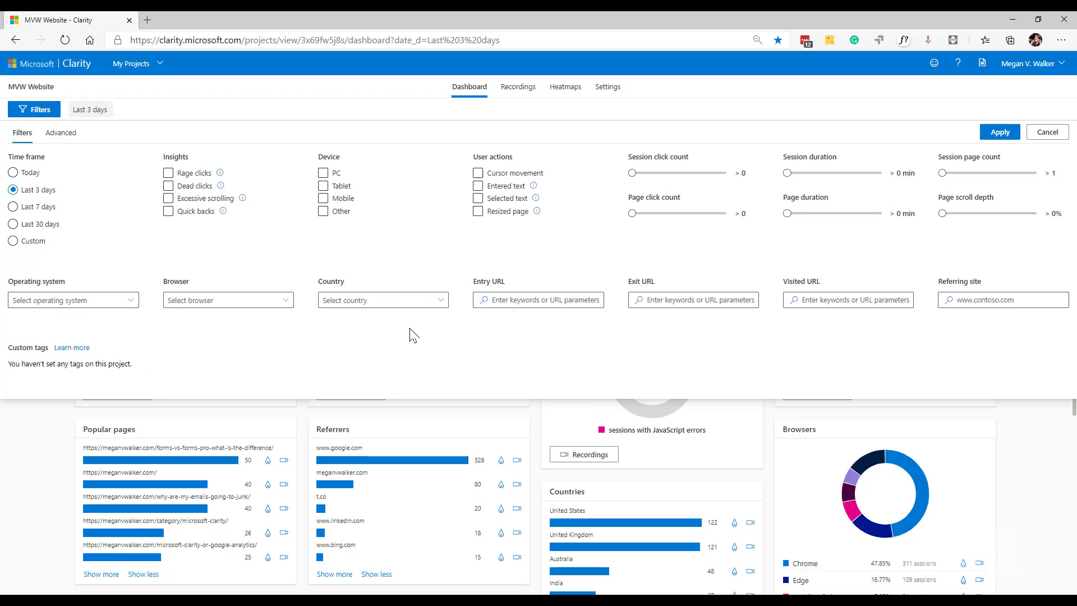
click(518, 87)
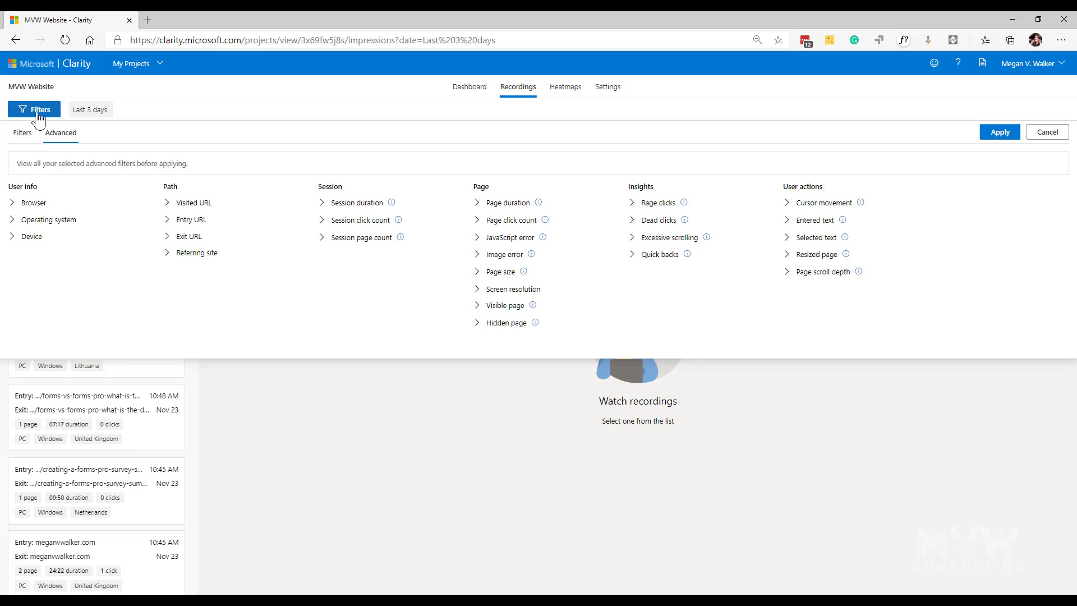
click(27, 136)
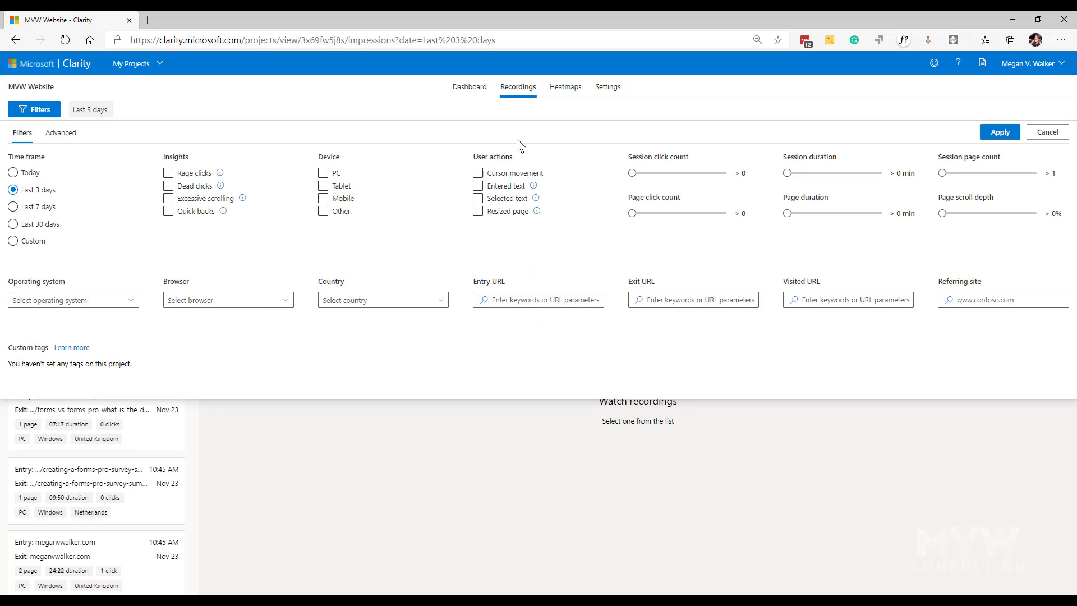
click(558, 91)
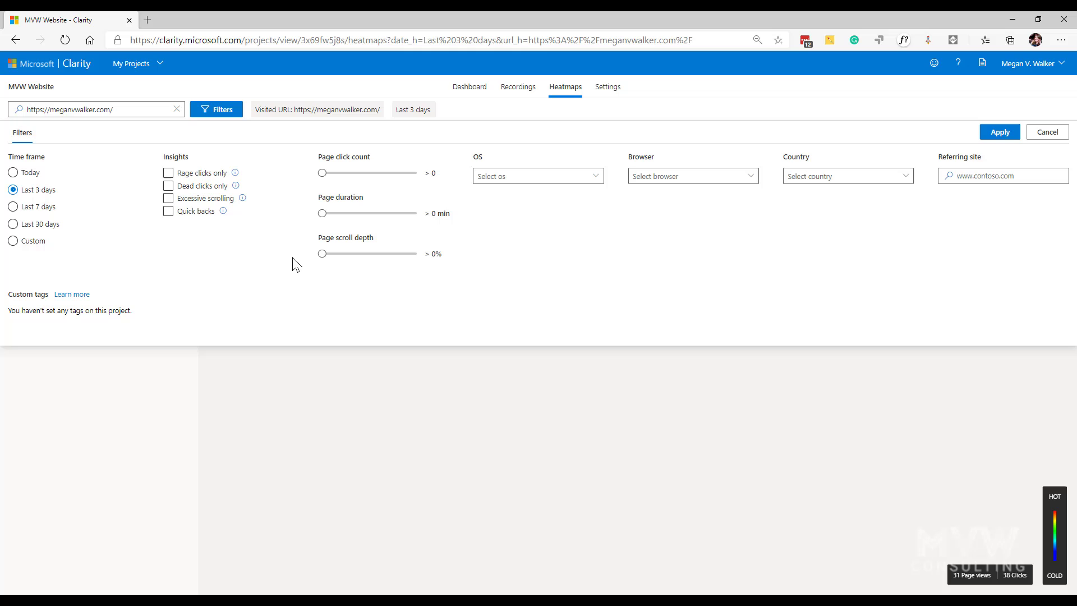
click(469, 89)
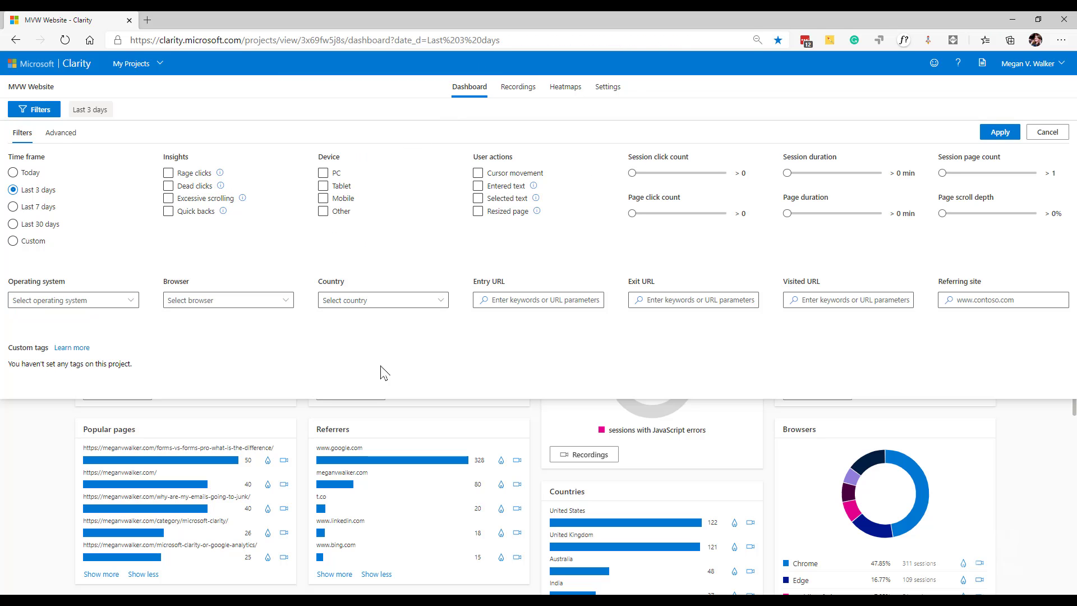
In the Advanced filters, expand Browser and set it to include Edge sessions
click(62, 136)
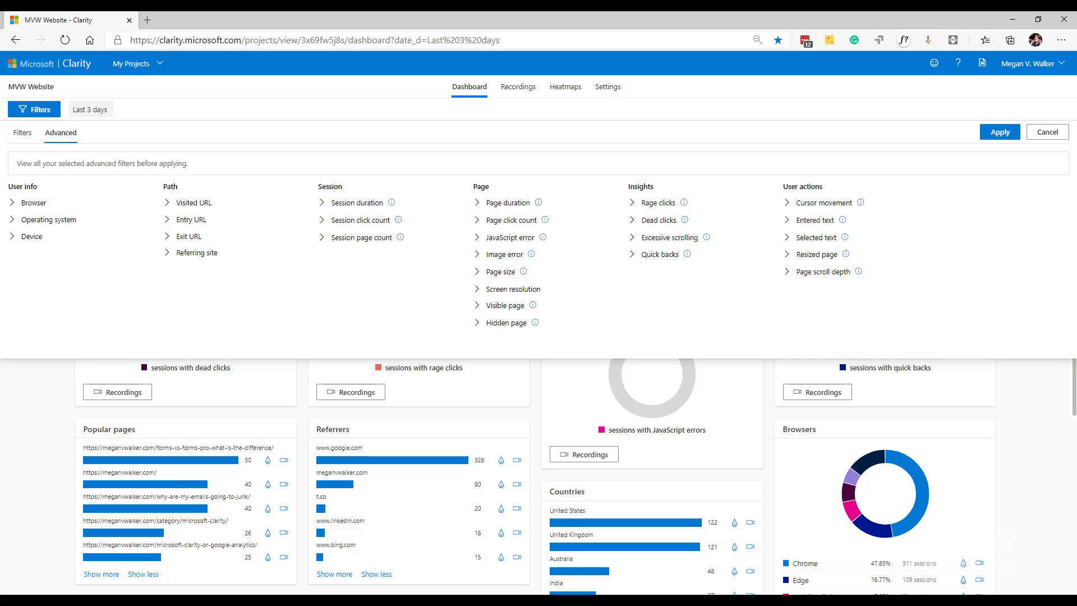
click(12, 203)
click(26, 321)
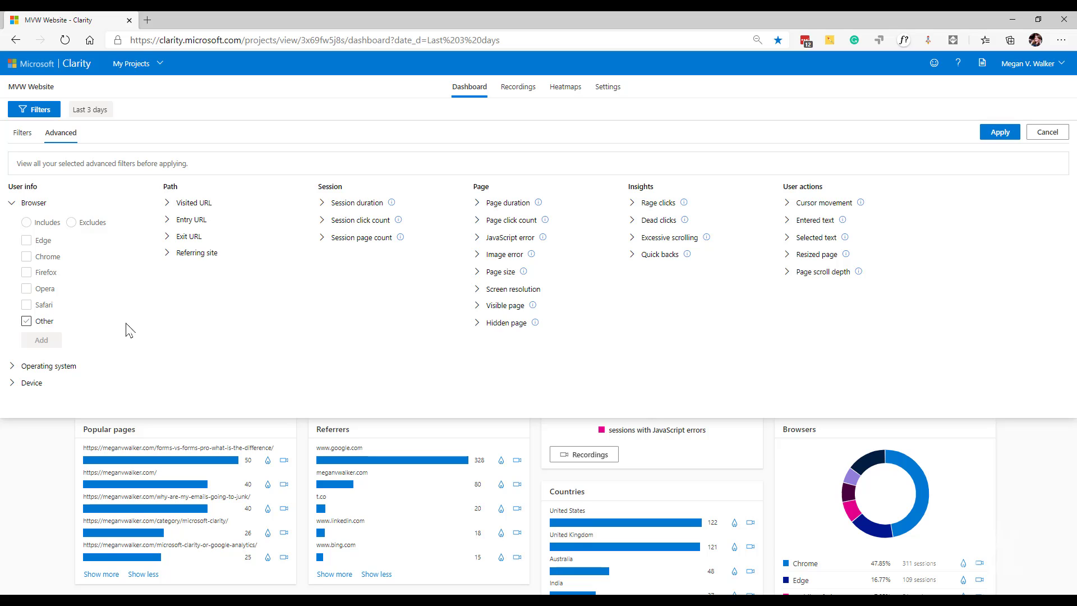
click(26, 241)
click(71, 223)
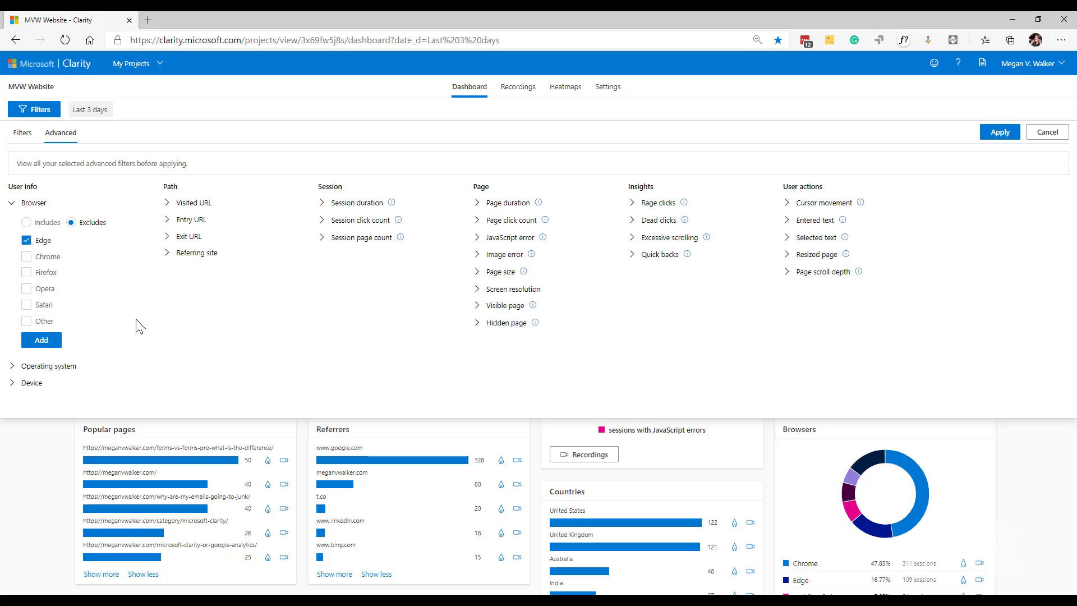
click(27, 223)
Drop the Edge browser choice and add an Operating system includes Android criterion
click(27, 240)
click(12, 203)
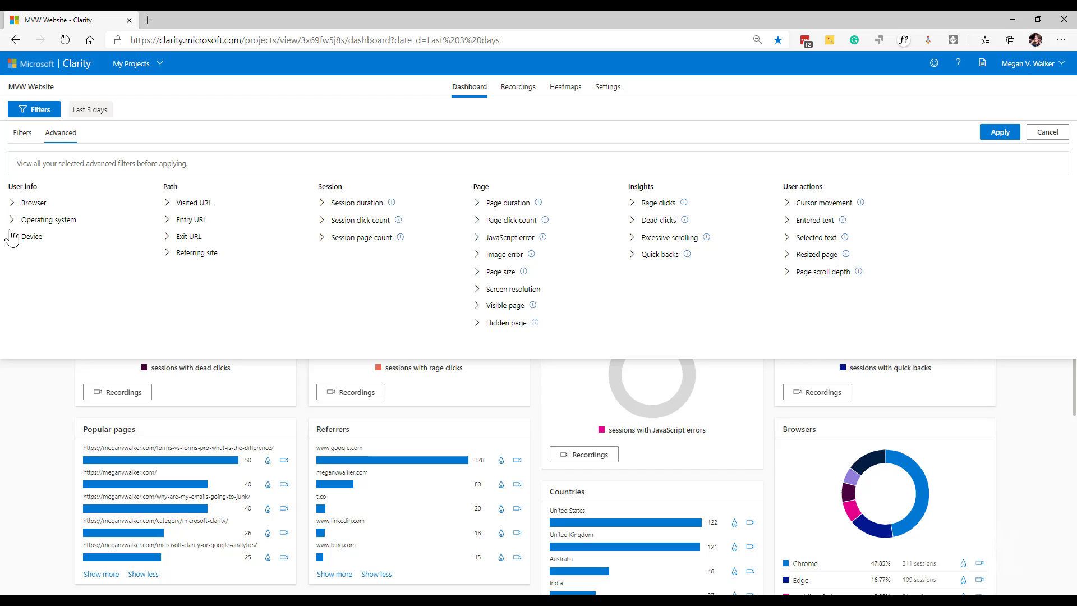
click(14, 220)
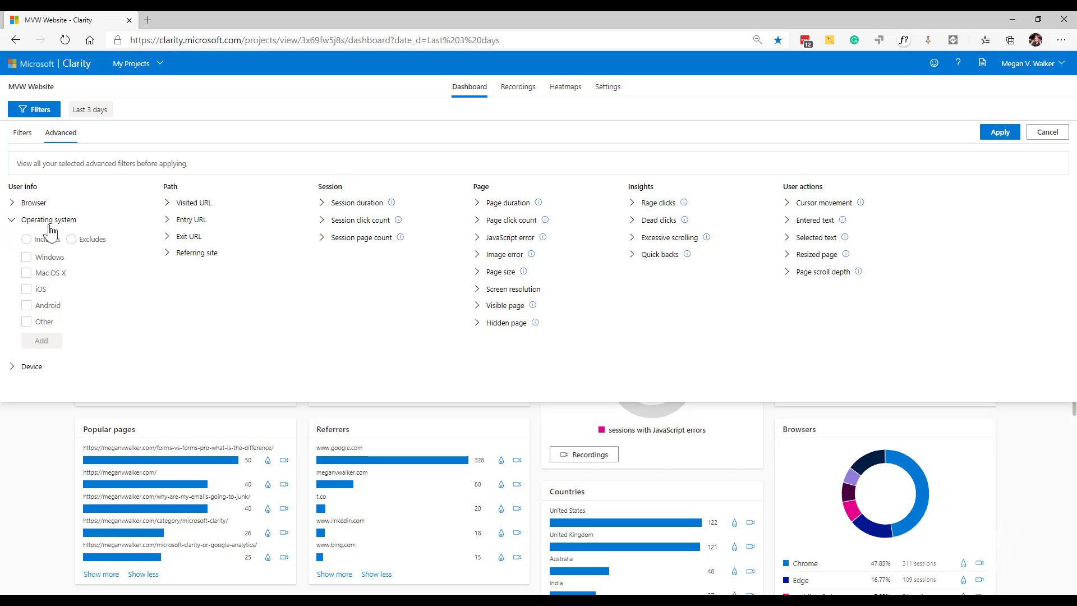
click(12, 367)
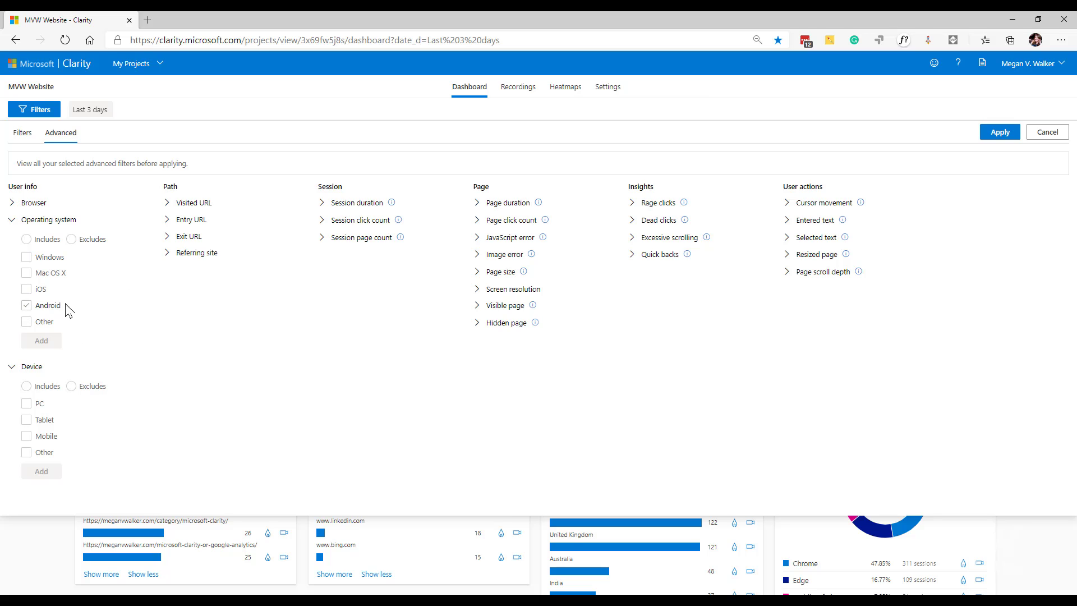
click(26, 291)
click(26, 305)
click(26, 239)
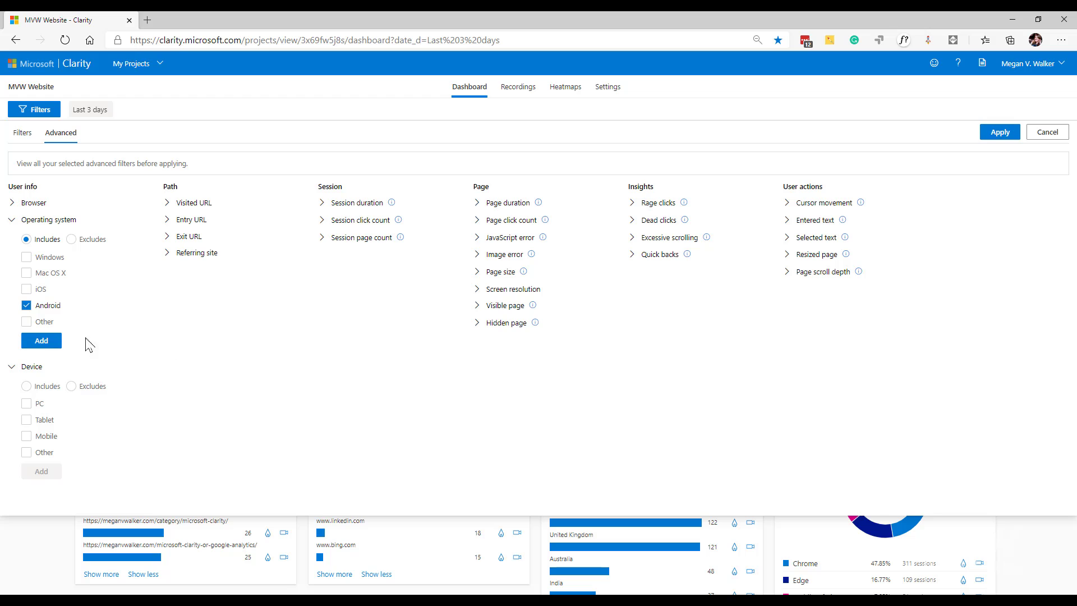
click(53, 343)
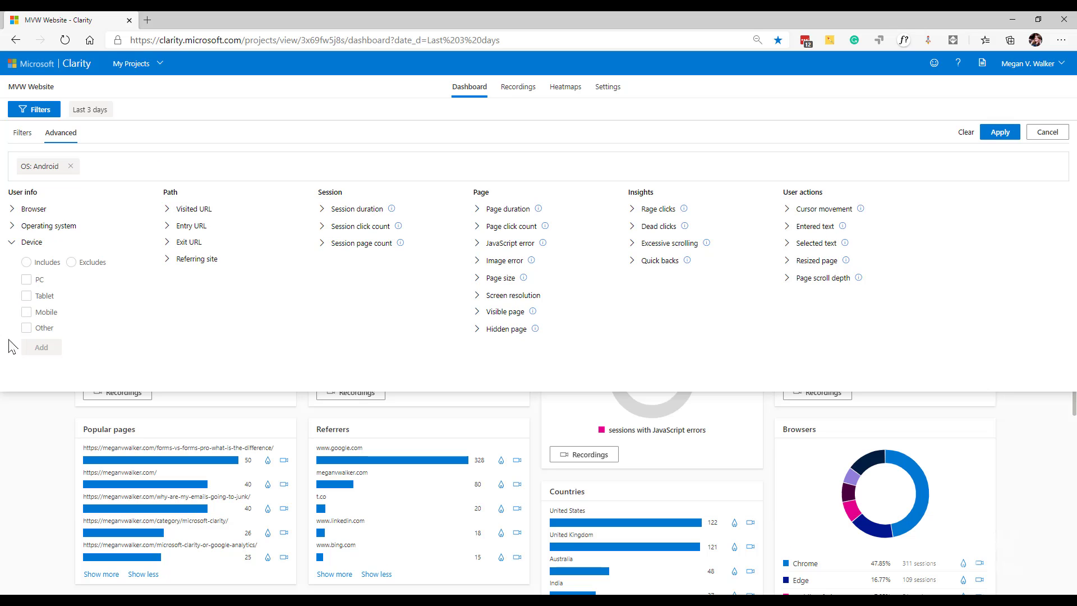
Add a Device excludes Tablet criterion and apply the filters to the dashboard
click(26, 296)
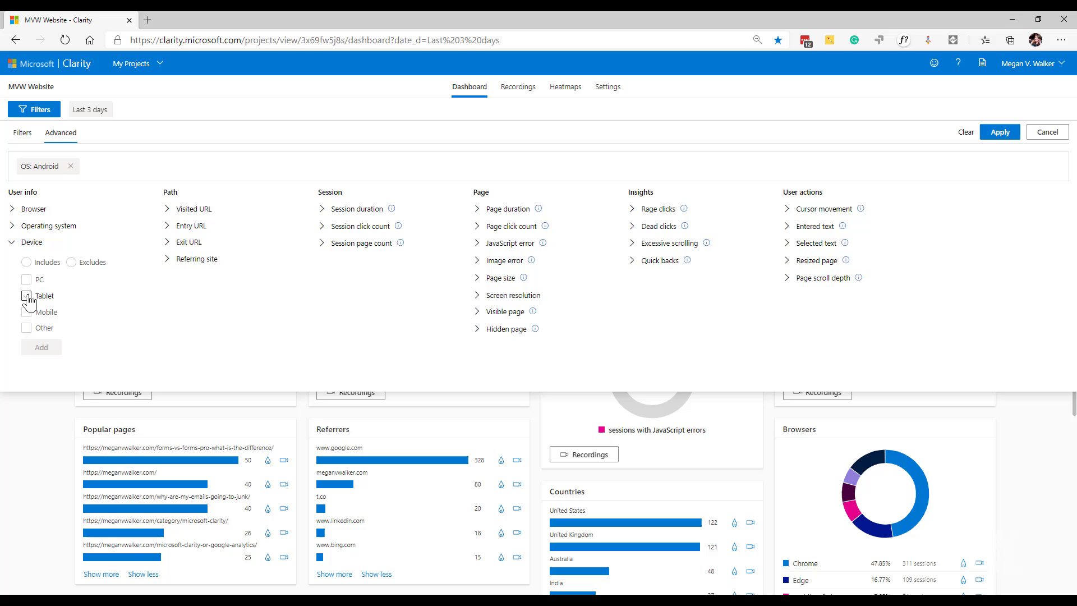
click(72, 262)
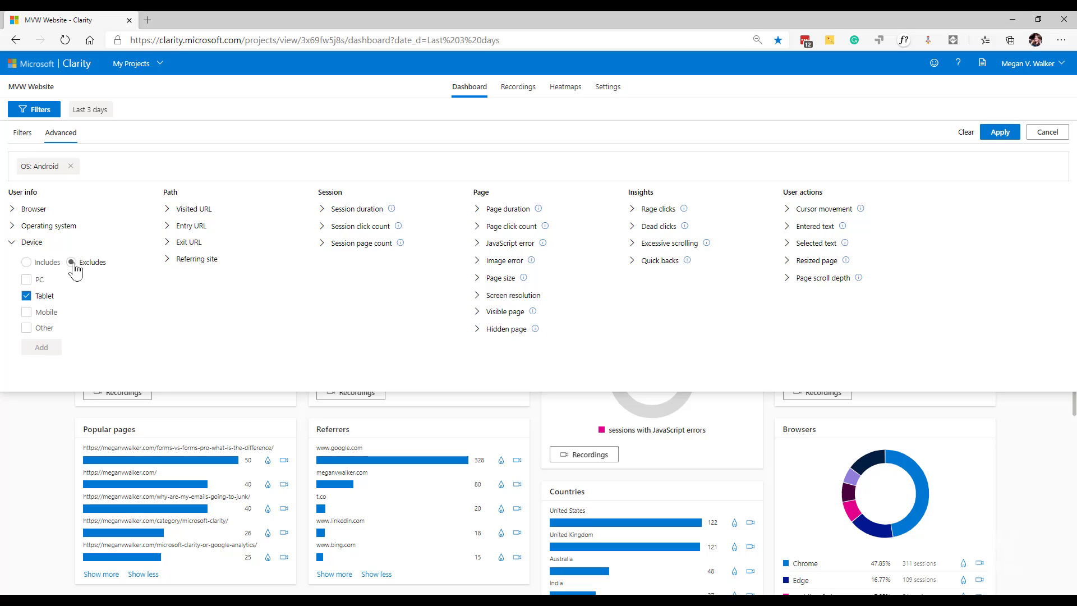
click(26, 350)
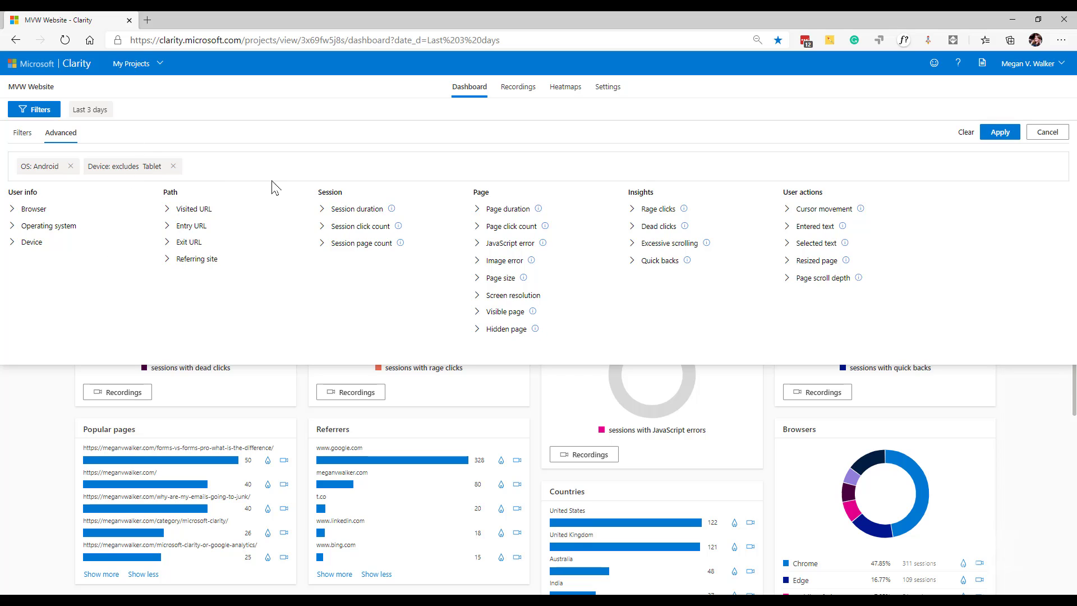
click(997, 138)
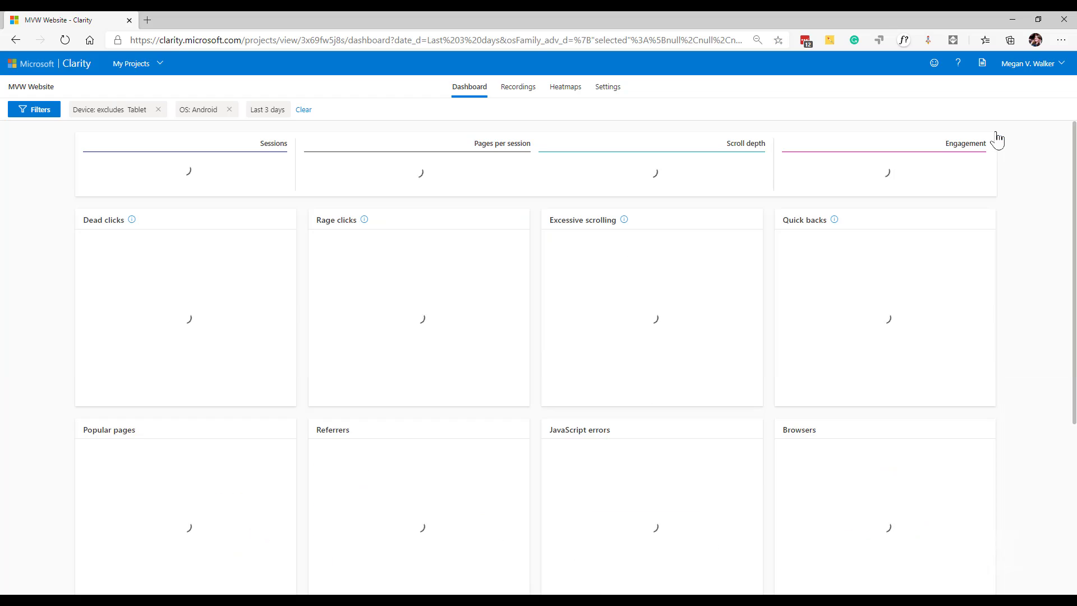
click(306, 110)
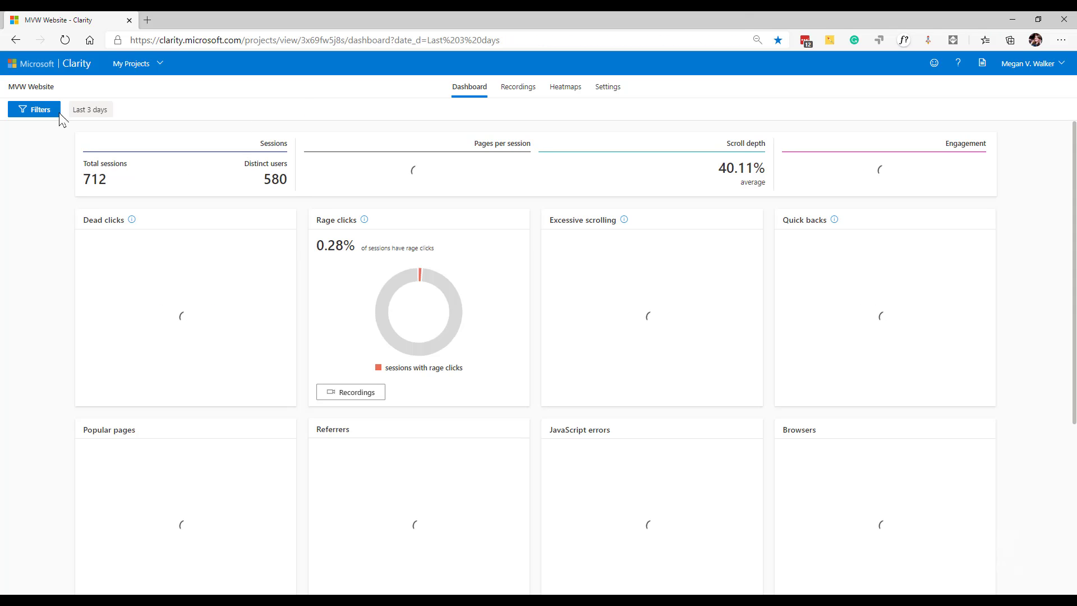
click(37, 110)
click(60, 133)
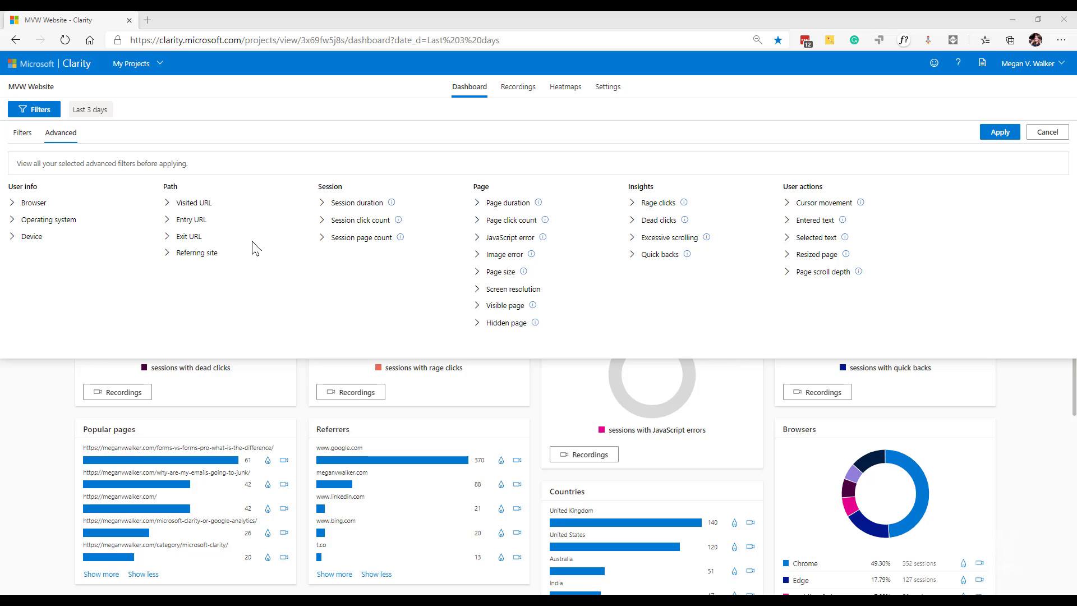
click(169, 203)
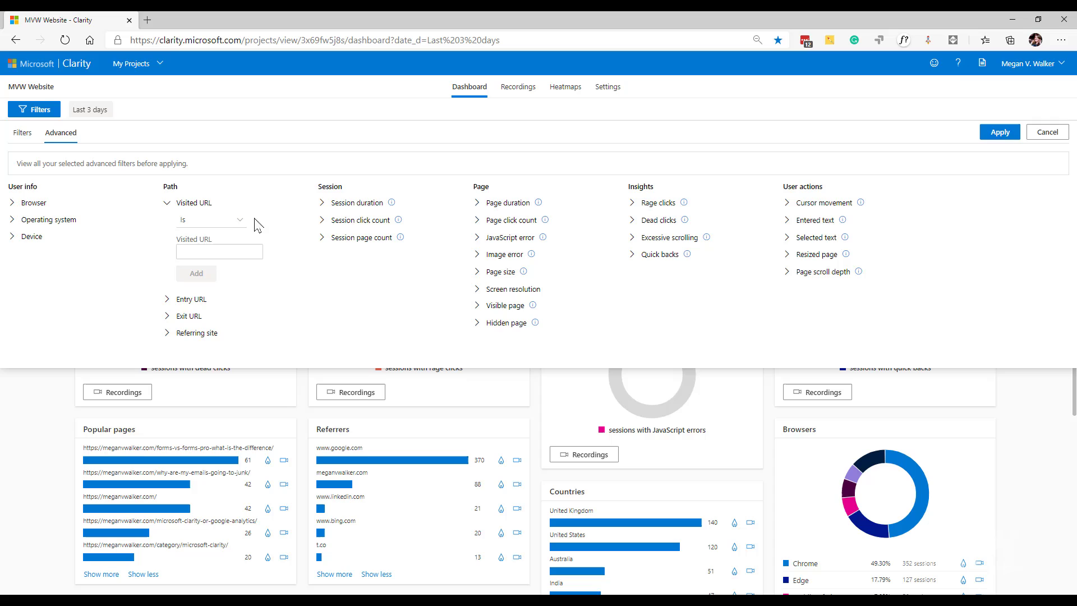
click(221, 252)
text(forms)
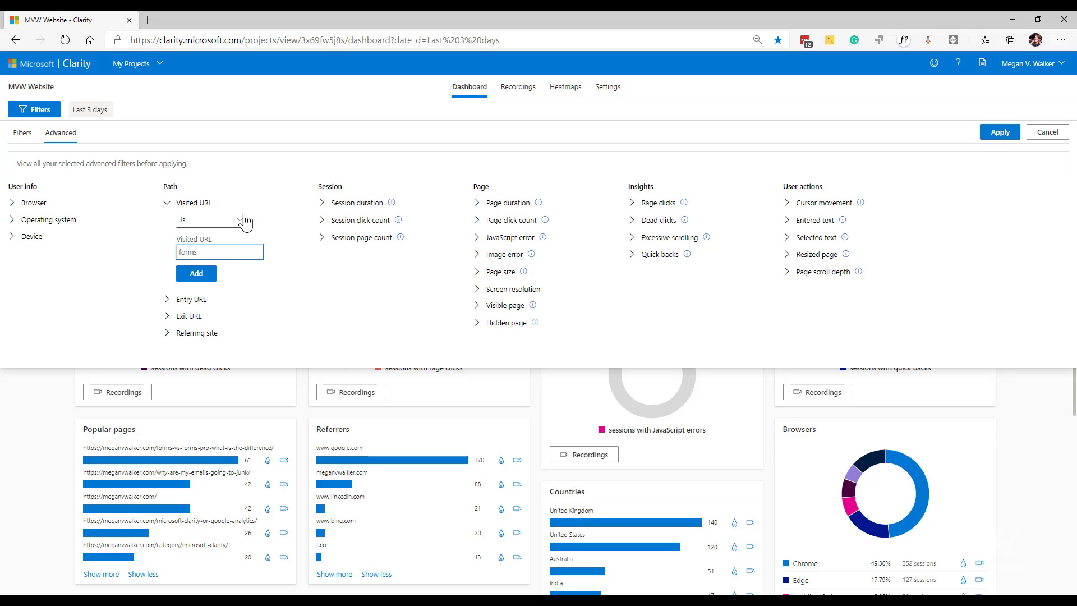
click(245, 221)
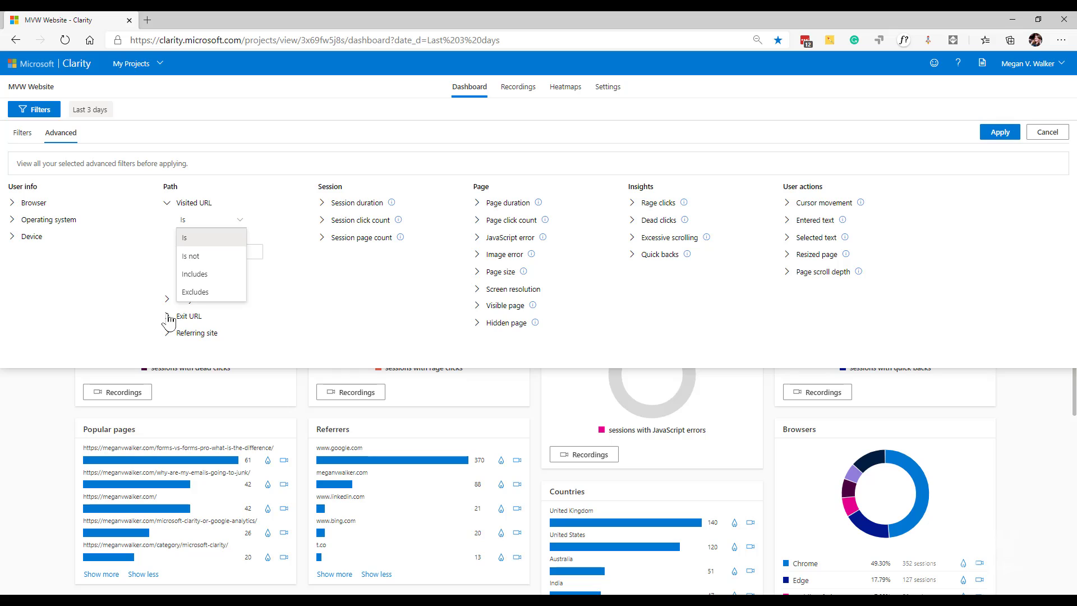
click(222, 275)
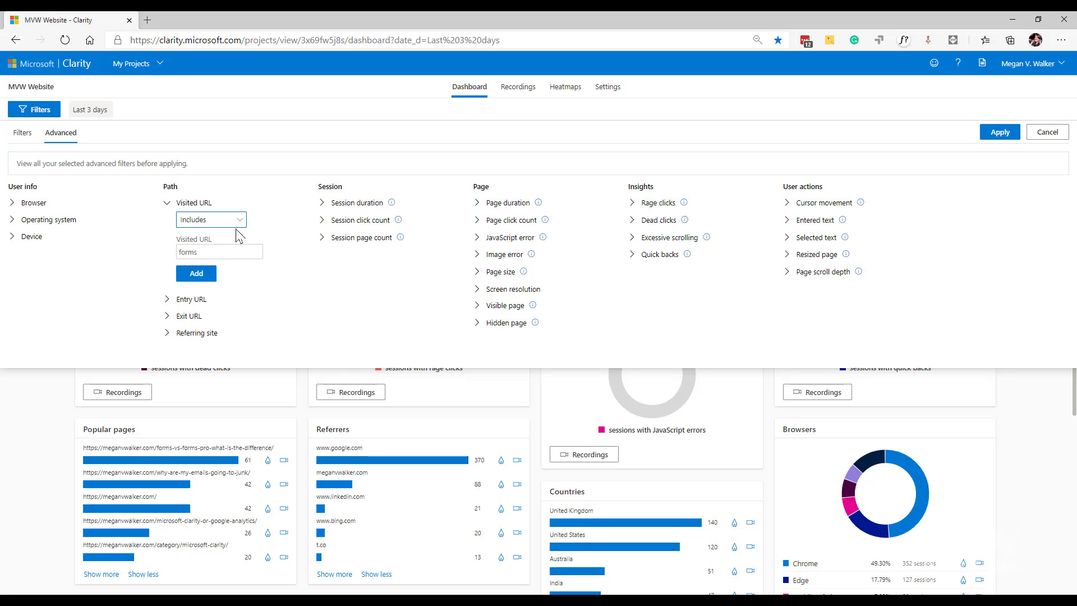
click(235, 220)
click(221, 297)
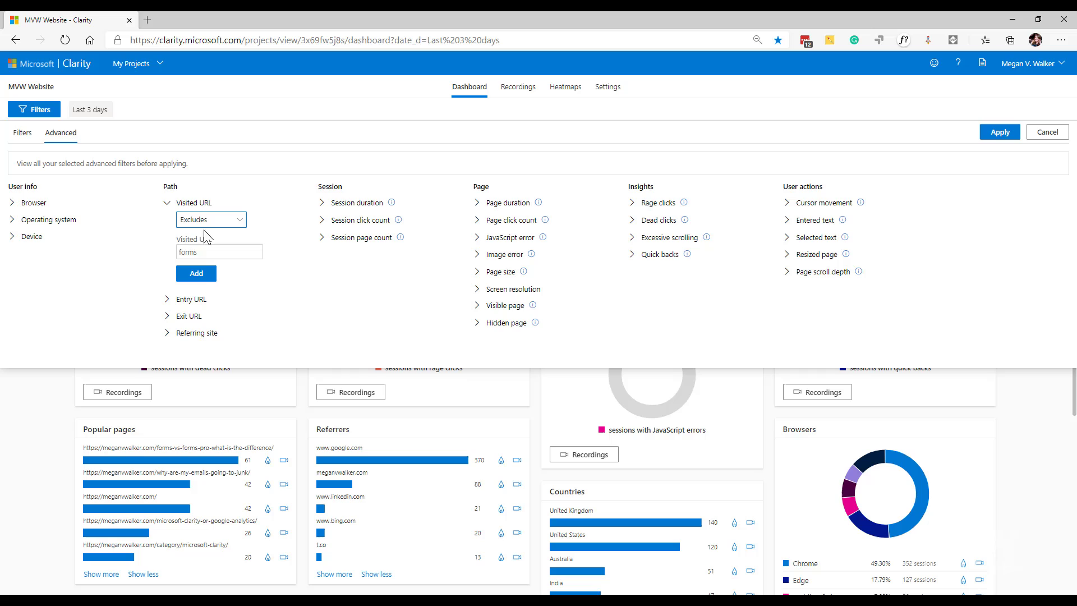
click(239, 220)
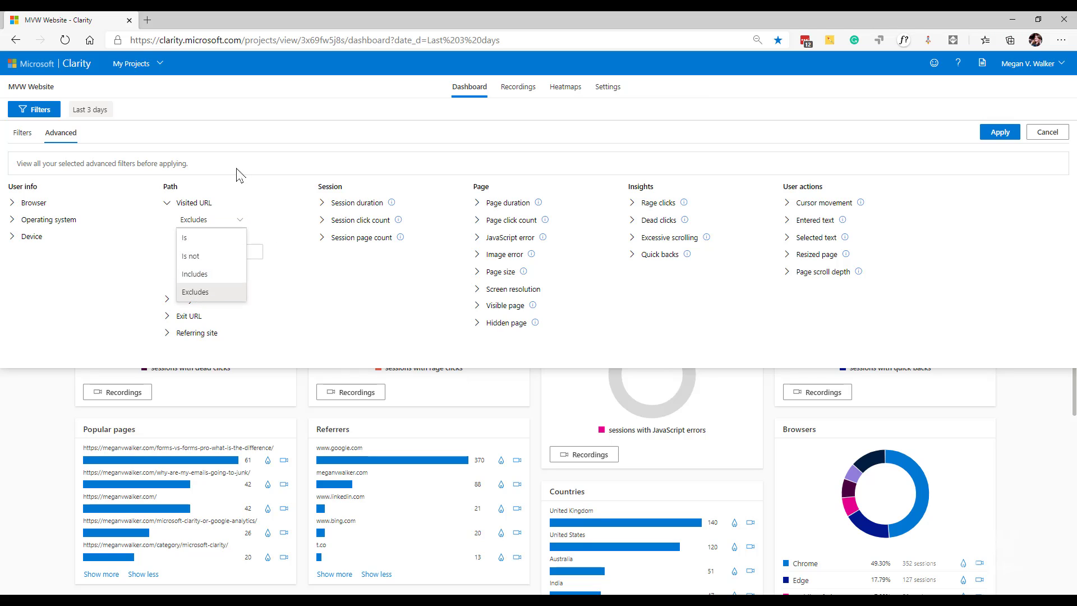
click(302, 287)
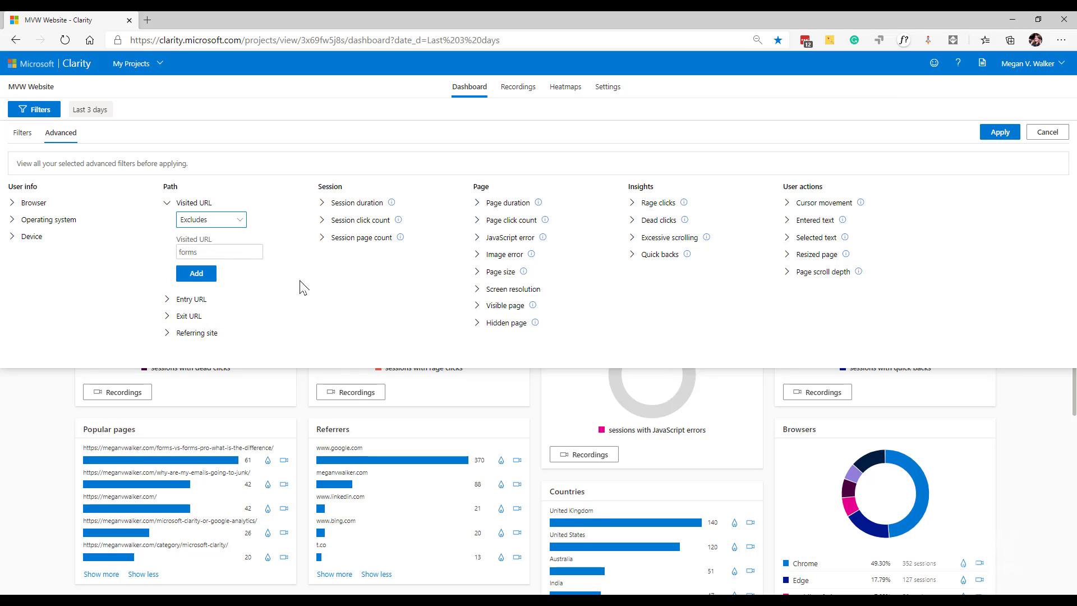
click(242, 268)
click(169, 203)
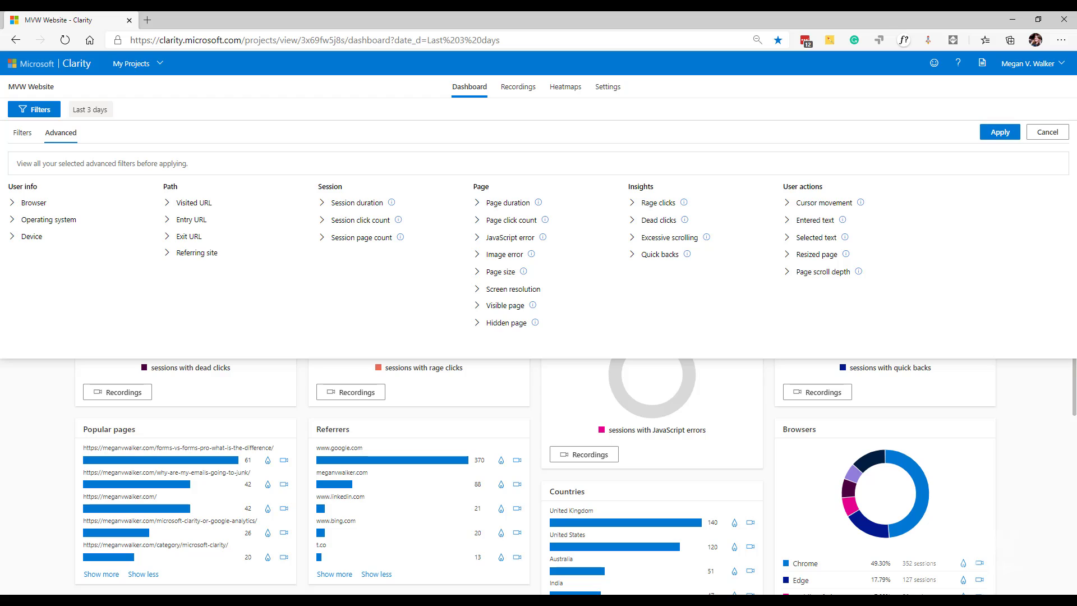
Filter the dashboard to Session duration greater than 5 min 30 sec and apply it
click(322, 203)
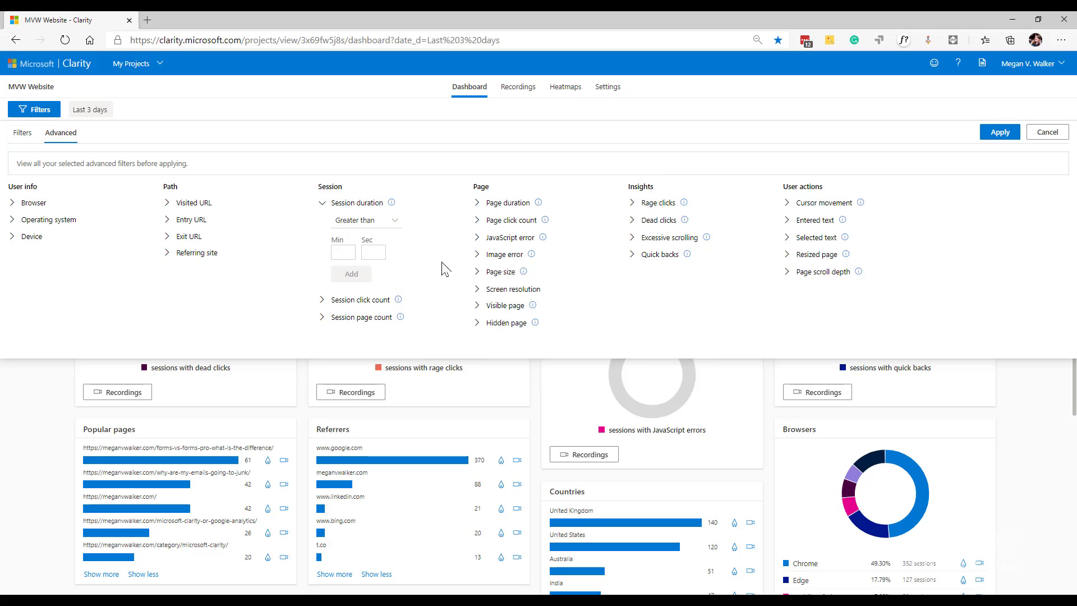
click(322, 301)
click(324, 397)
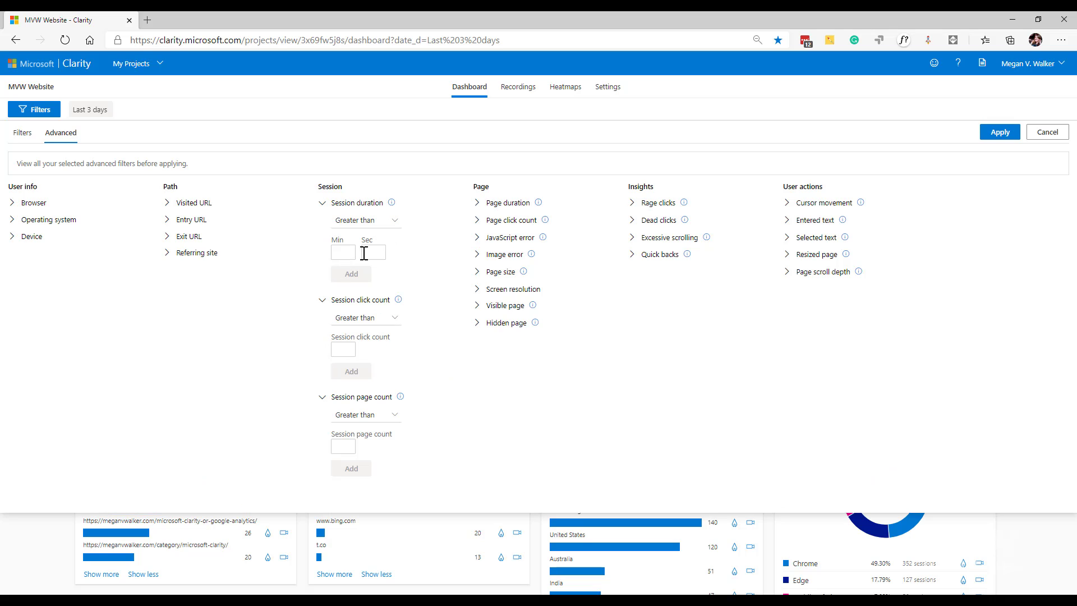
click(397, 223)
click(337, 252)
text(5)
click(374, 254)
text(30)
click(356, 274)
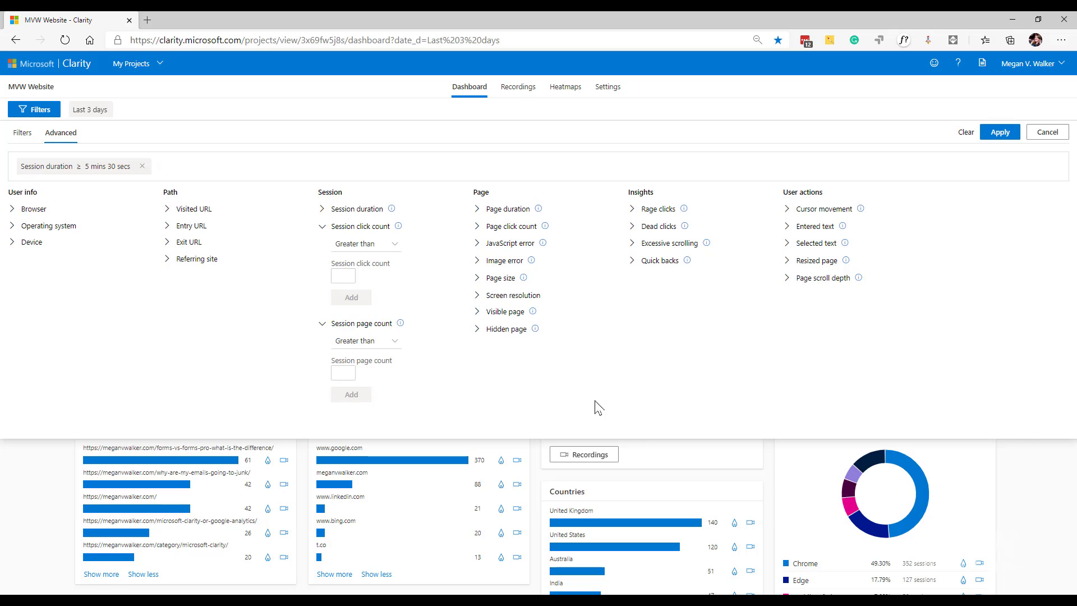
click(988, 130)
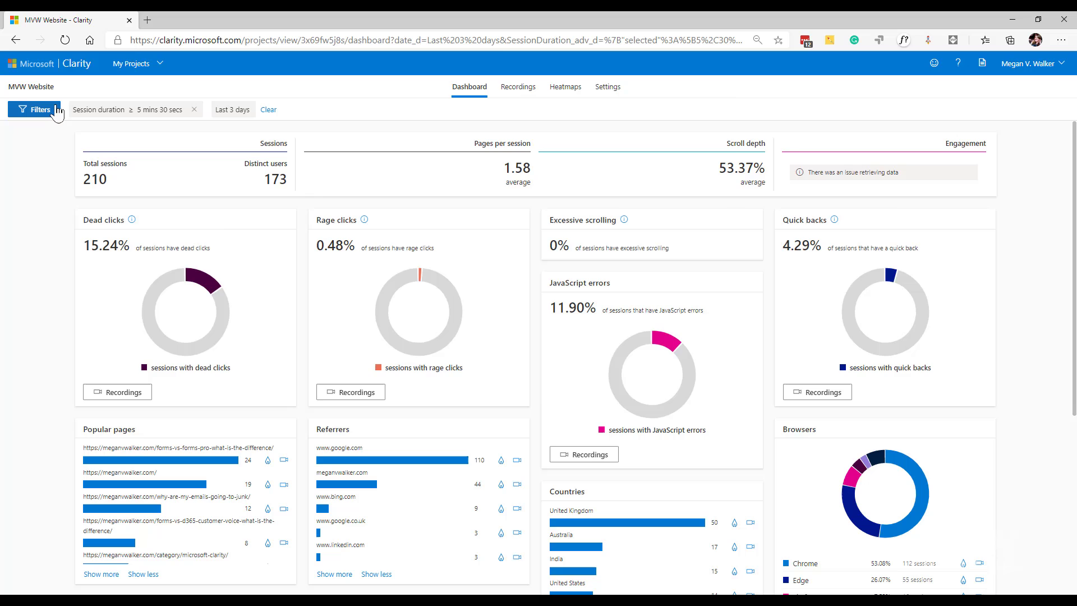
Reopen the Advanced filters and add a Session click count greater than 10 criterion
click(34, 110)
click(61, 133)
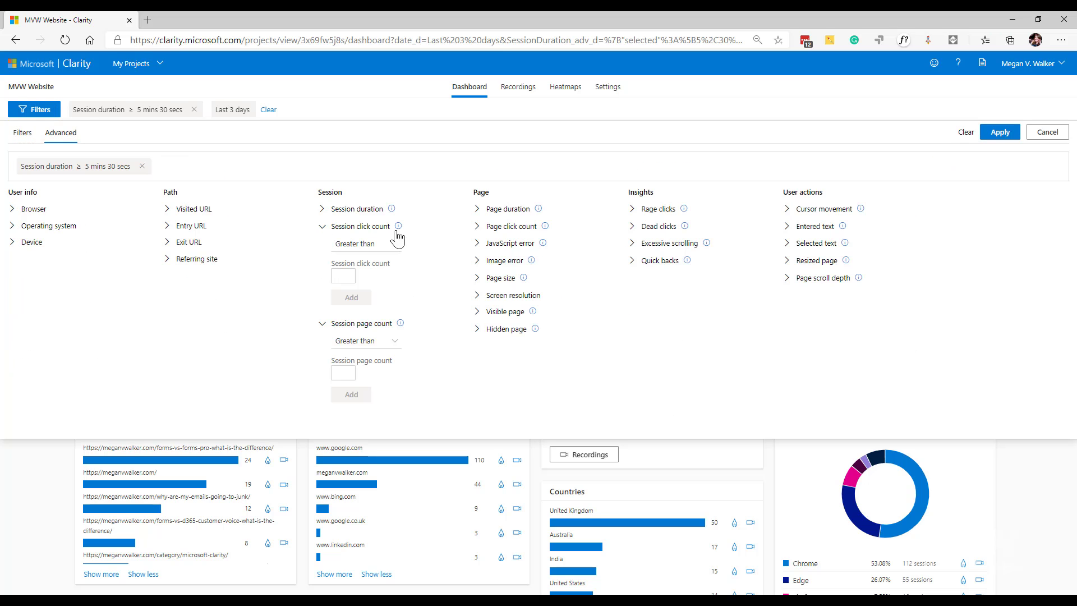
mouse_move(399, 228)
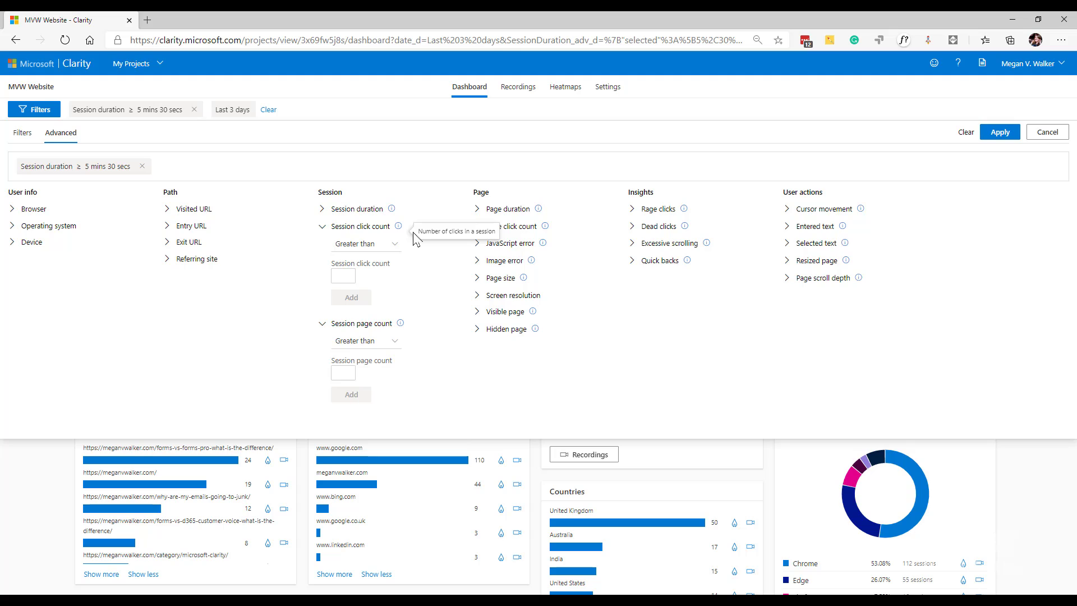
click(339, 277)
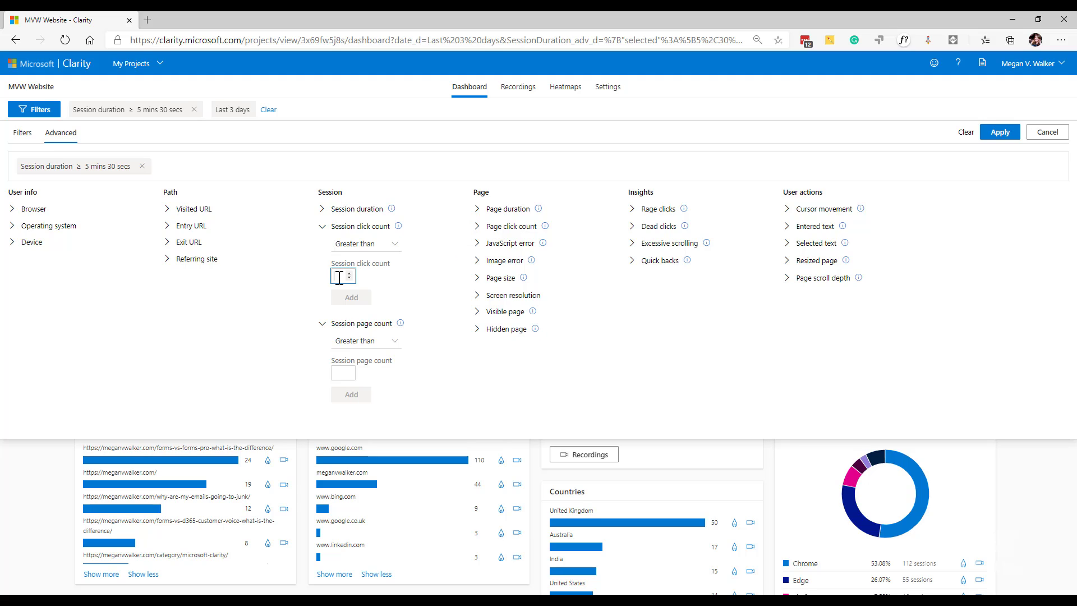
text(10)
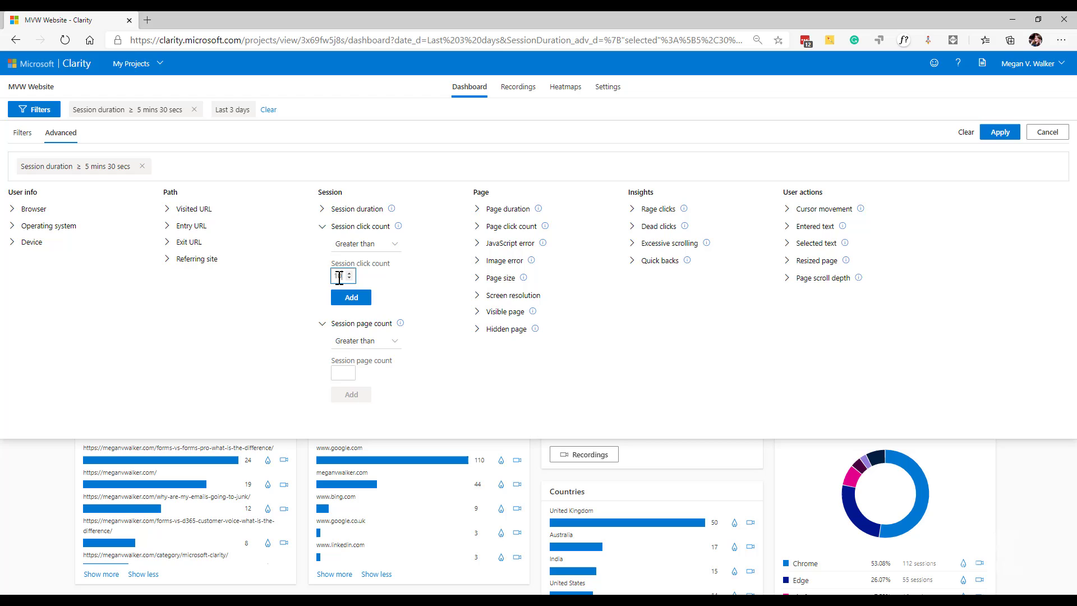
click(343, 299)
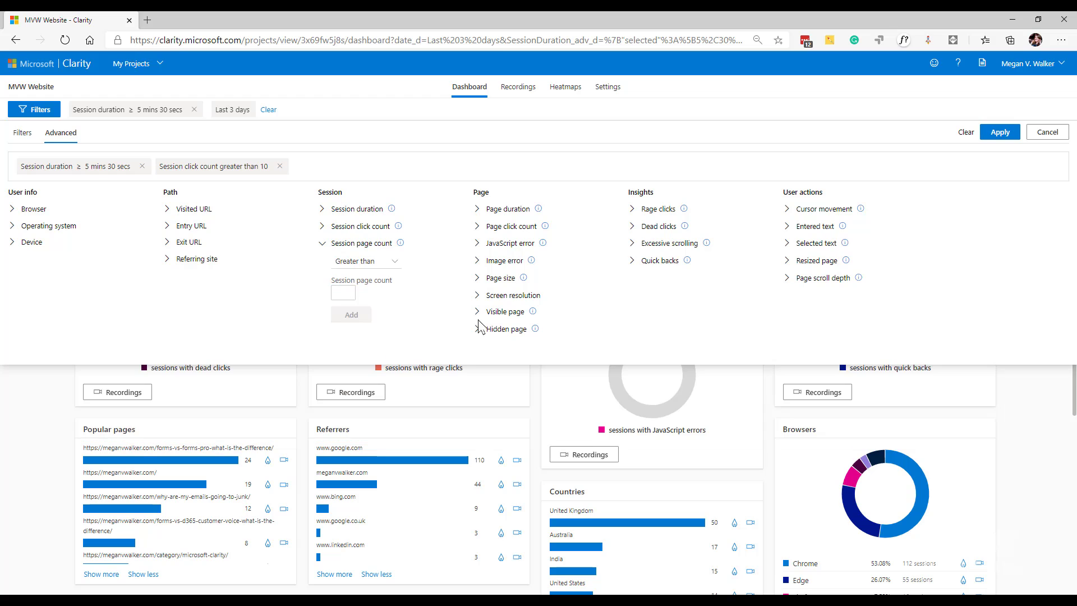
Add a Session page count Less than 15 criterion
click(400, 263)
click(353, 312)
click(343, 293)
text(1)
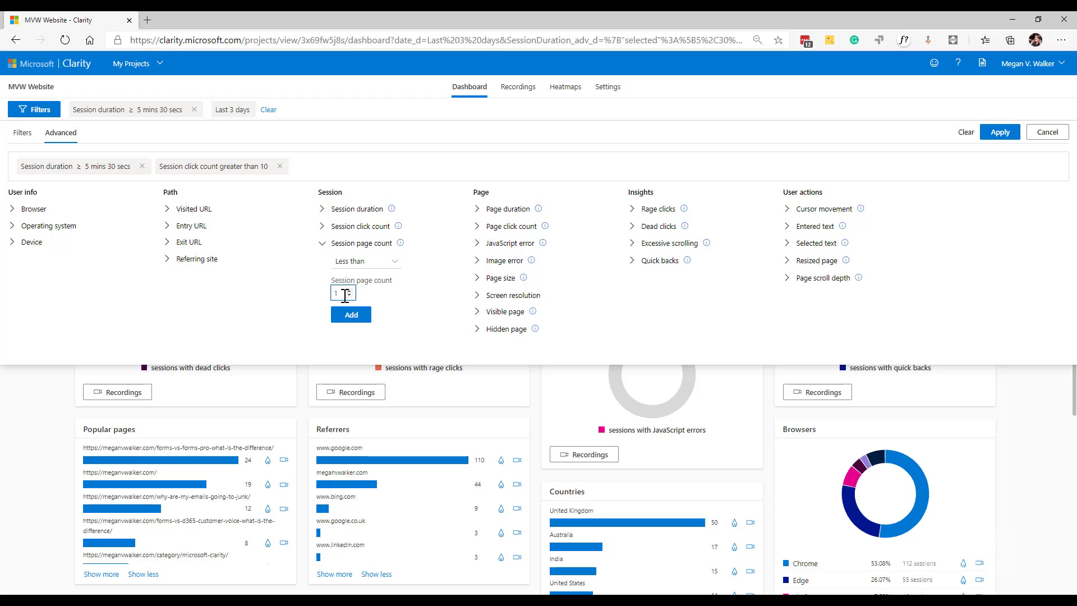
text(5)
click(351, 313)
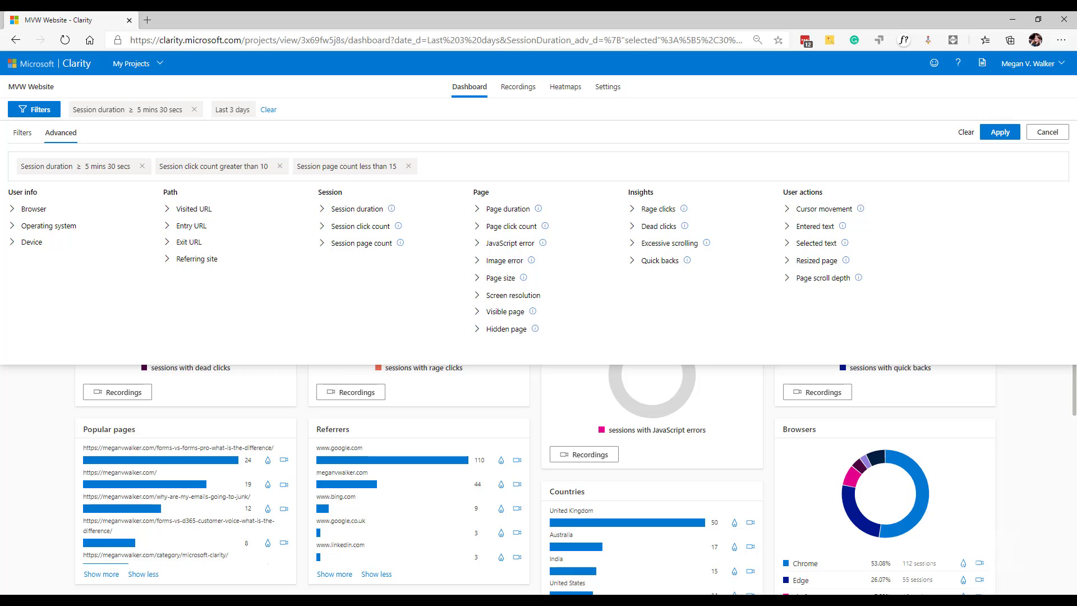
Under Page, add a Page click count Greater than 10 criterion, leaving Page duration unused
click(480, 210)
click(478, 306)
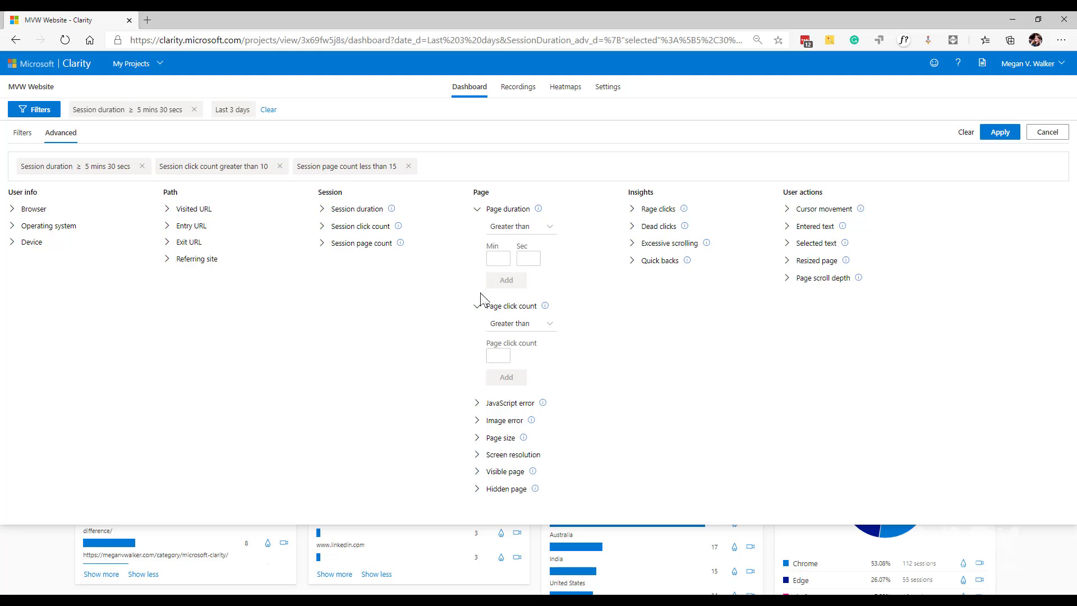
click(554, 230)
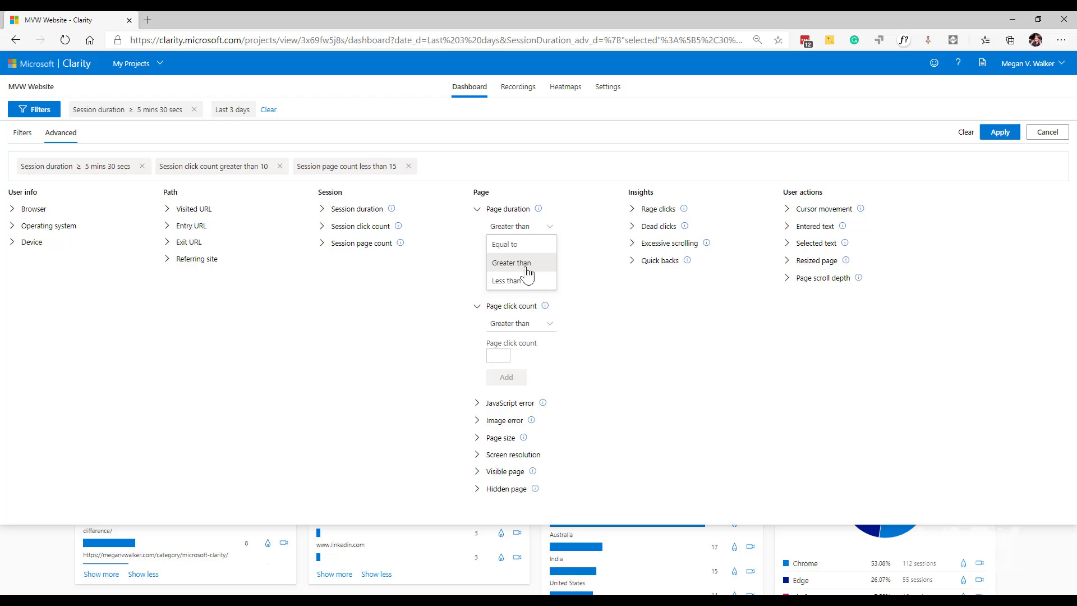
click(625, 333)
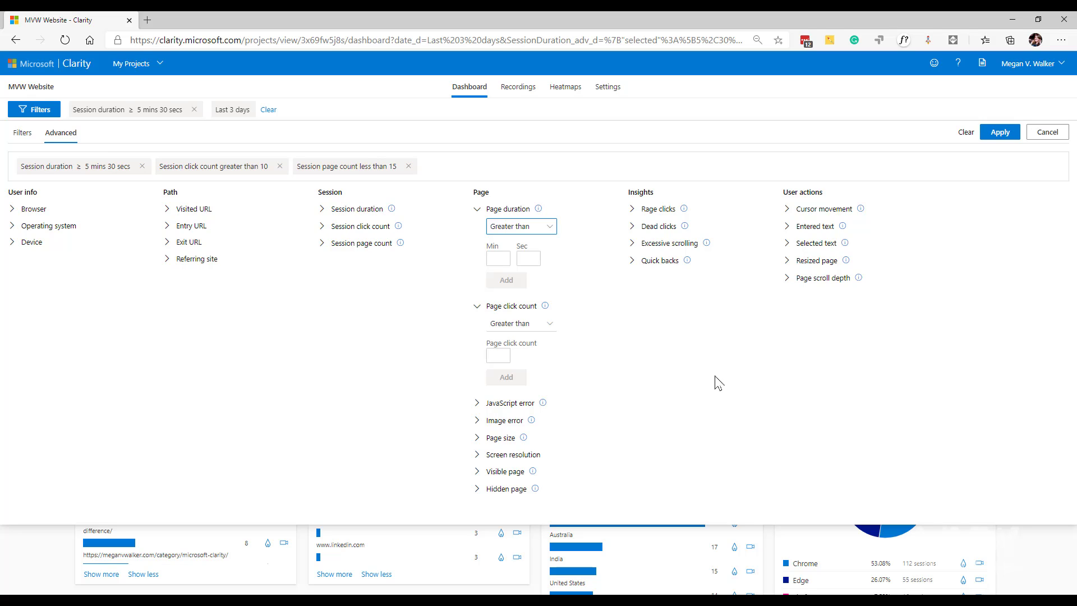
click(498, 356)
text(10)
click(495, 378)
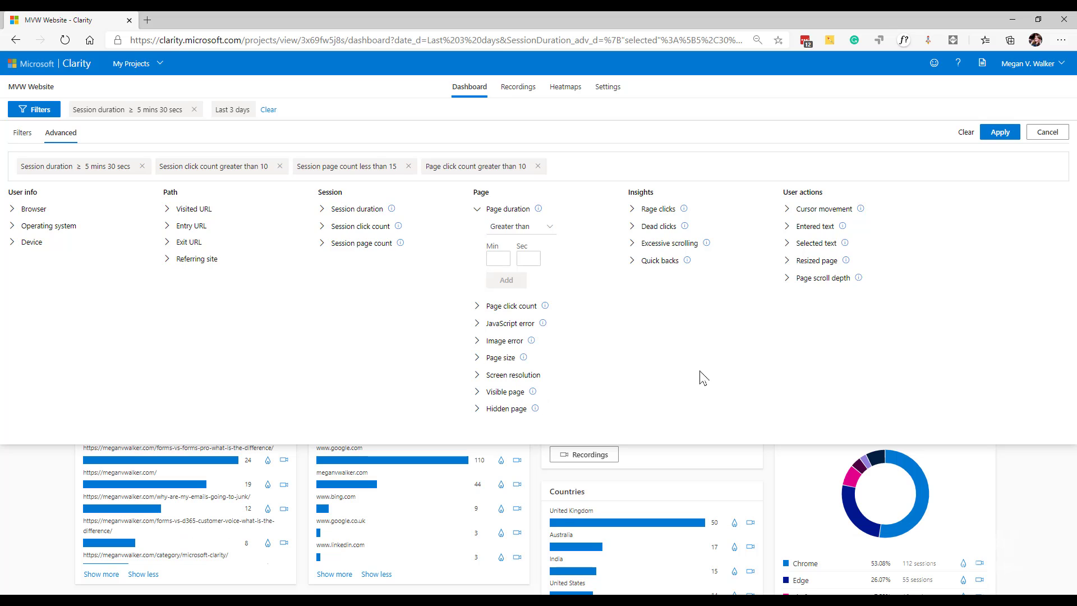
Add JavaScript error: Yes and Image error: Yes criteria from the Page group
click(478, 209)
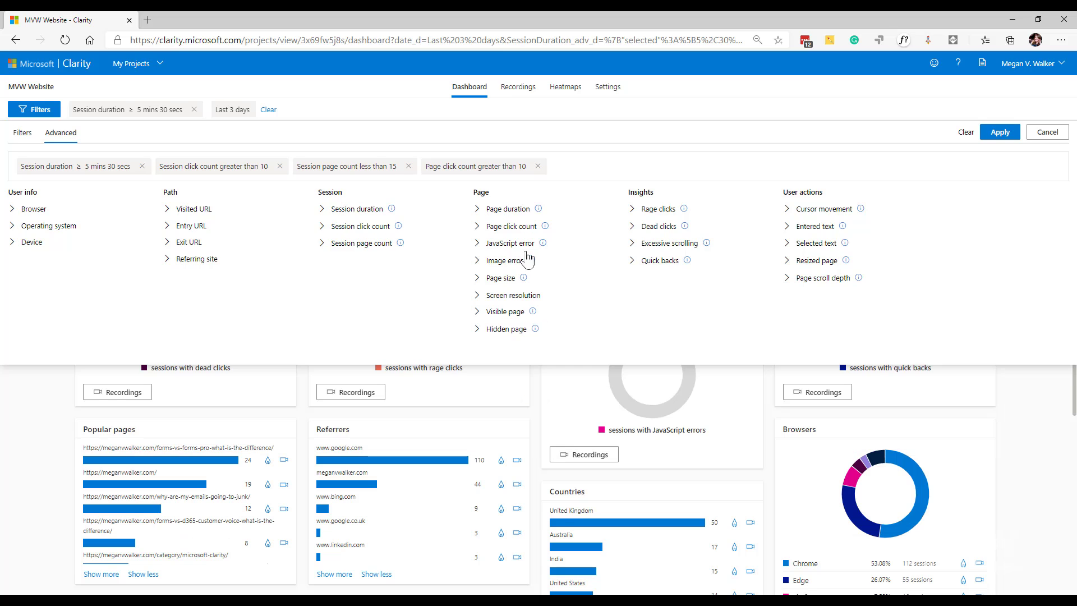
click(477, 243)
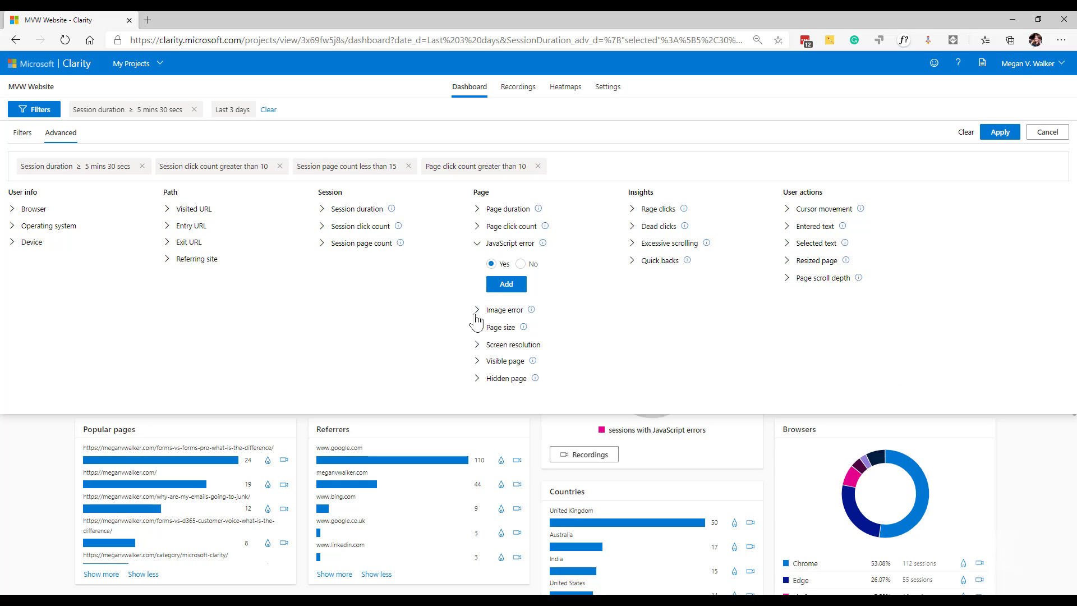
click(477, 309)
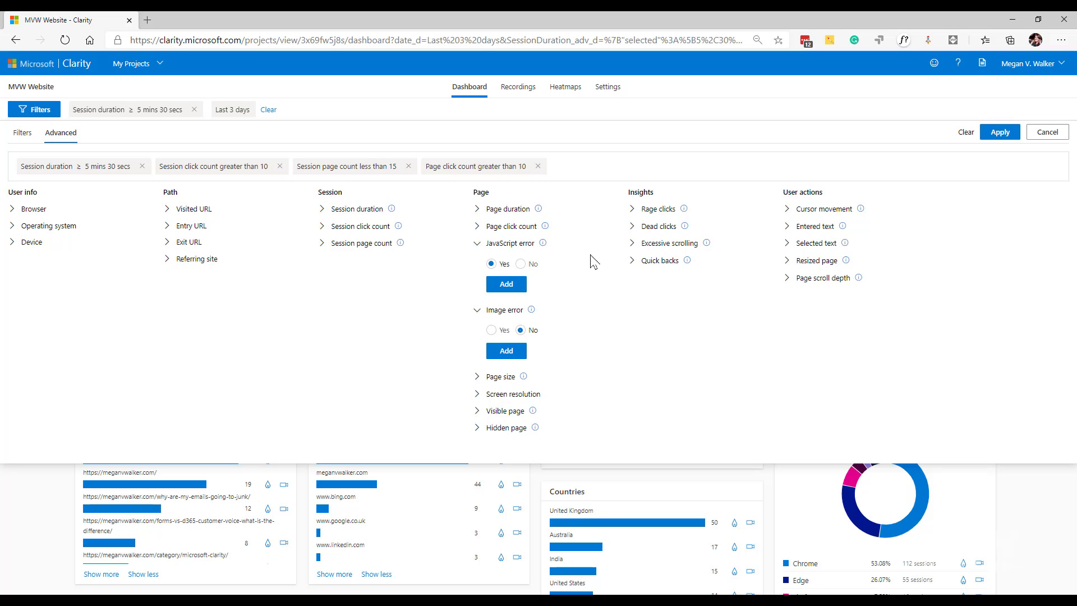
mouse_move(542, 247)
click(506, 289)
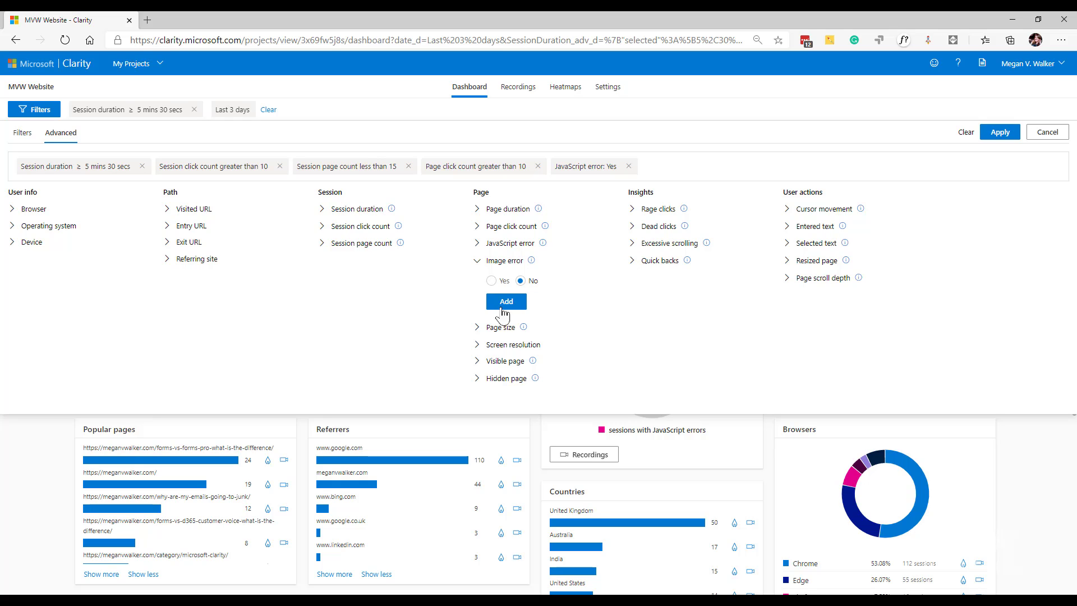
click(491, 281)
click(525, 303)
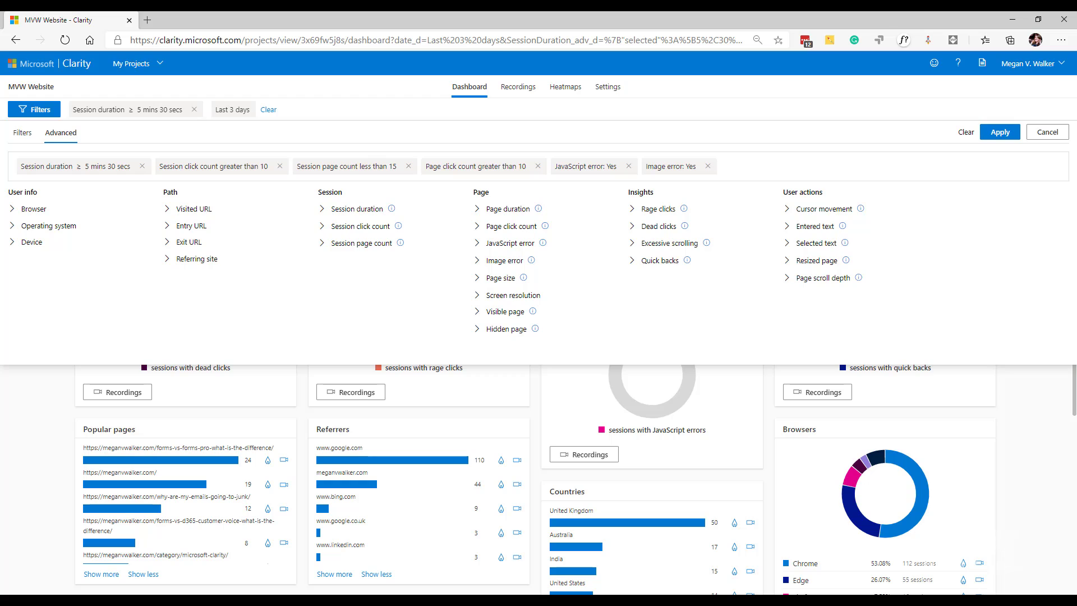
click(477, 279)
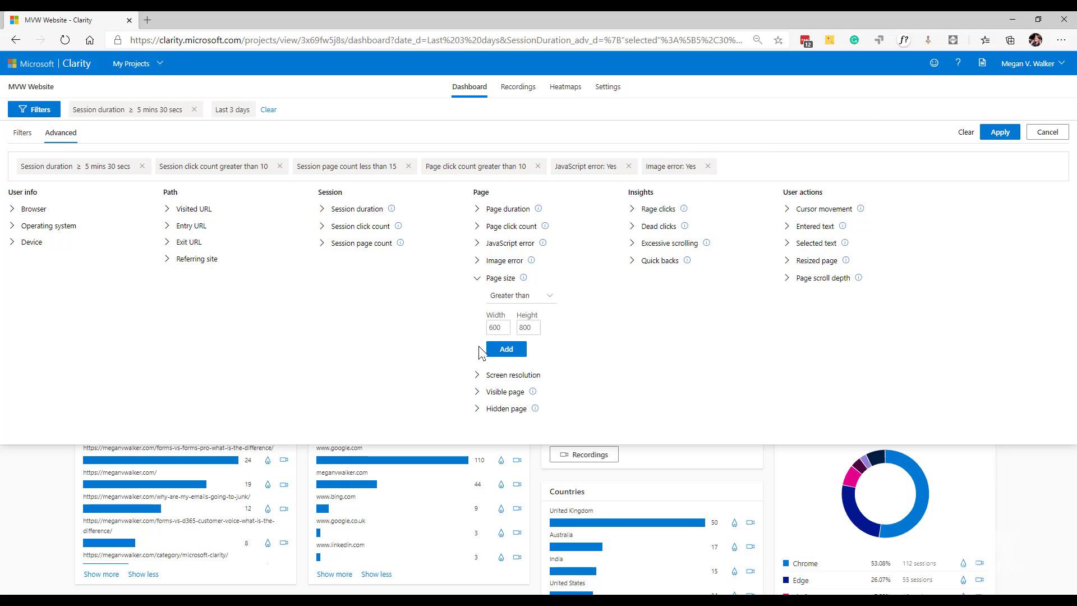
click(477, 375)
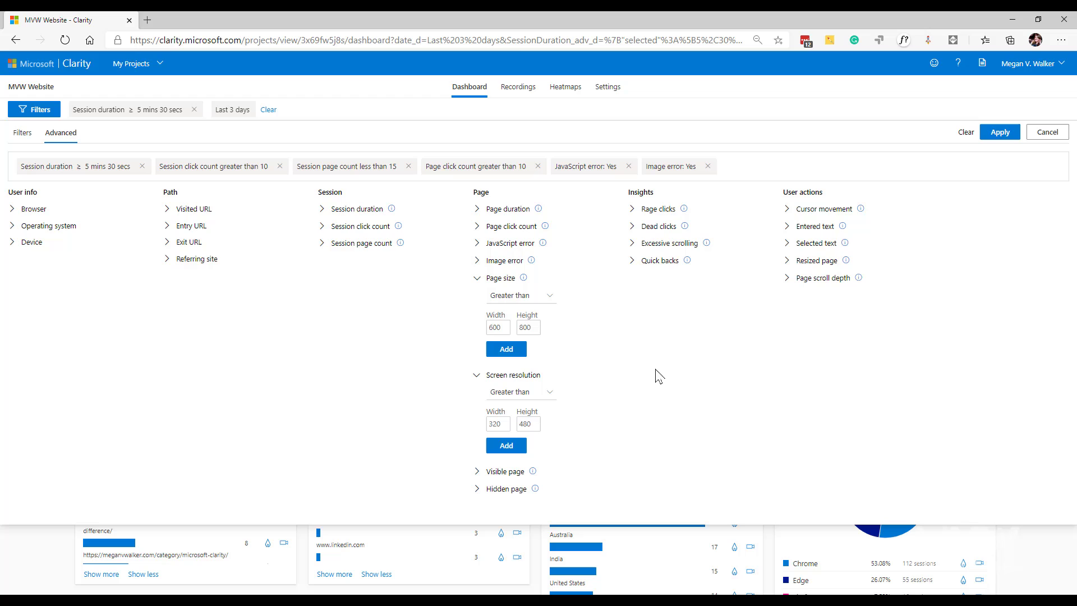
click(478, 278)
click(477, 295)
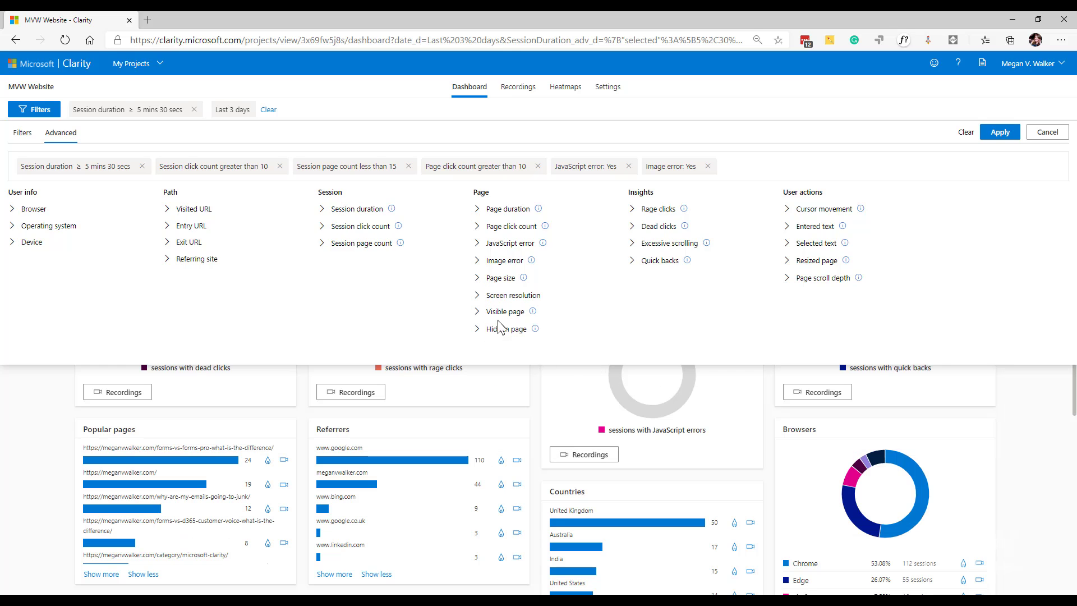
Expand Visible page and Hidden page to review the Hidden page greater-than 1 min 0 sec setting
click(477, 312)
click(477, 408)
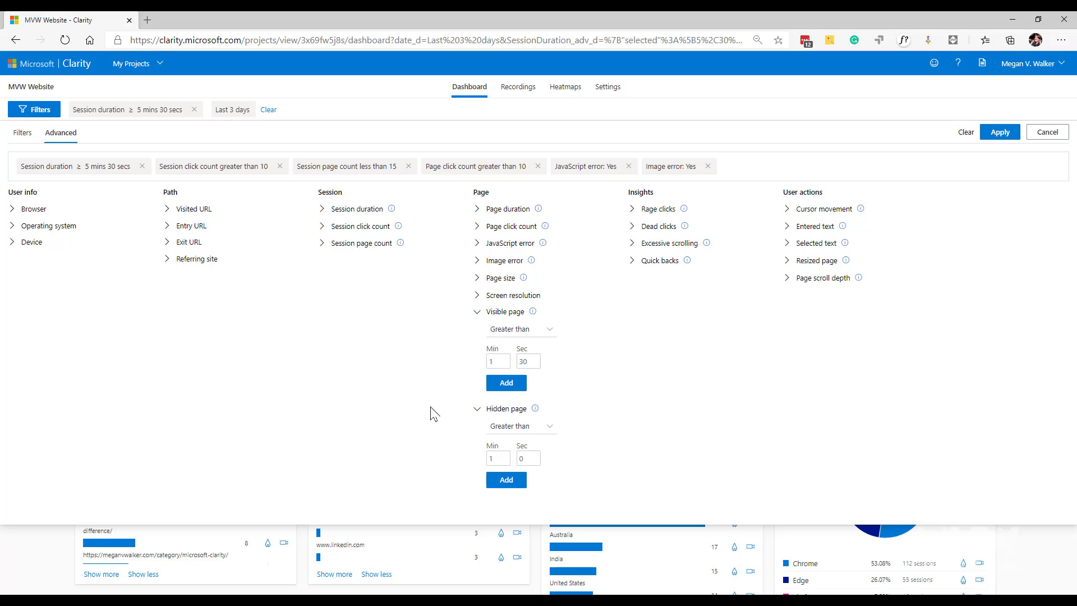
click(477, 312)
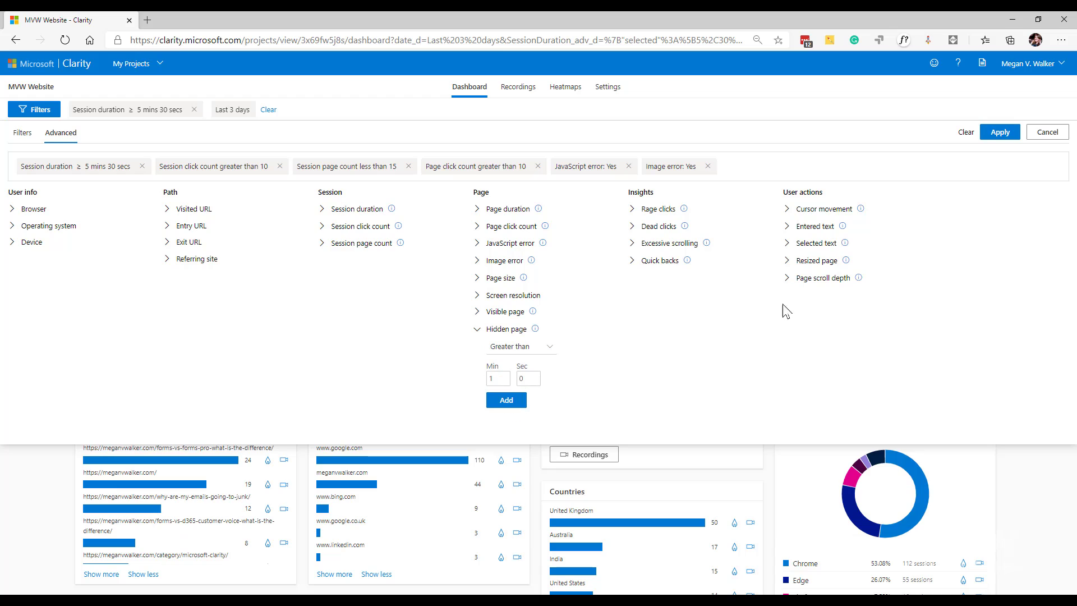
click(636, 212)
click(633, 275)
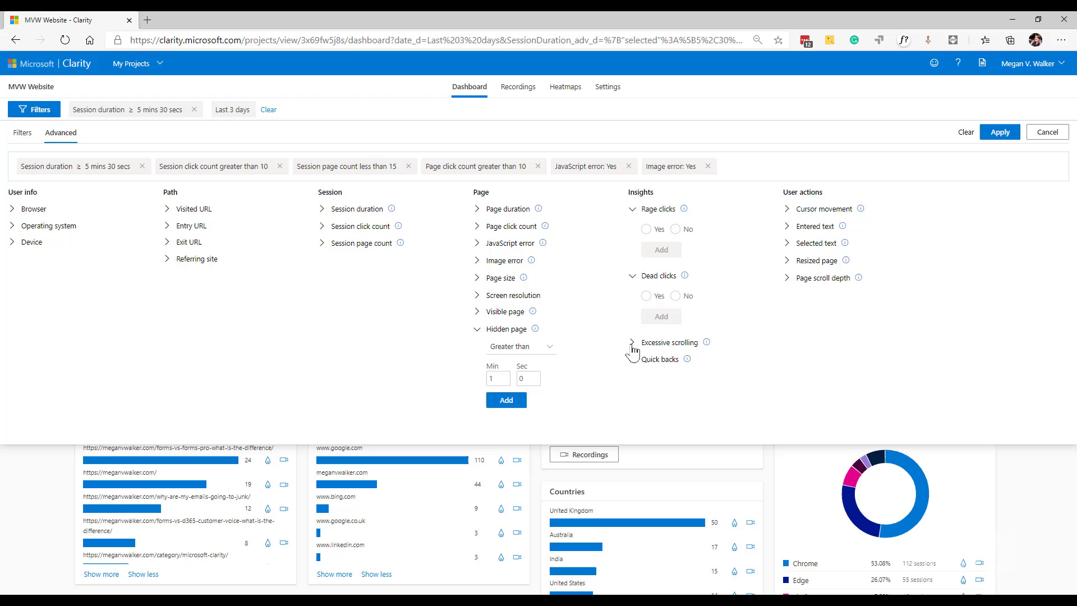
click(632, 345)
click(632, 410)
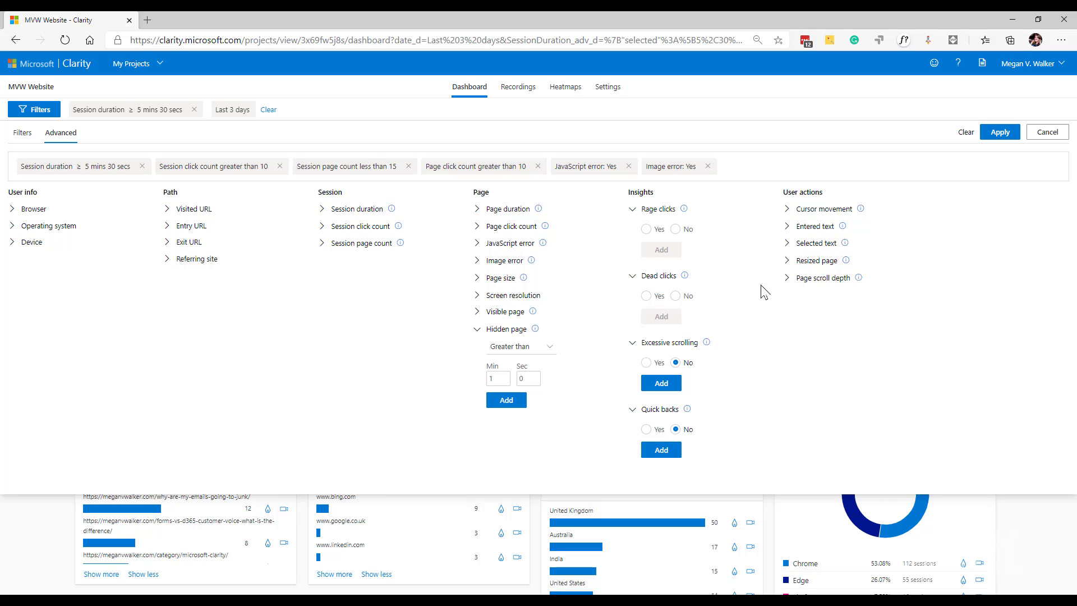
click(646, 229)
click(646, 295)
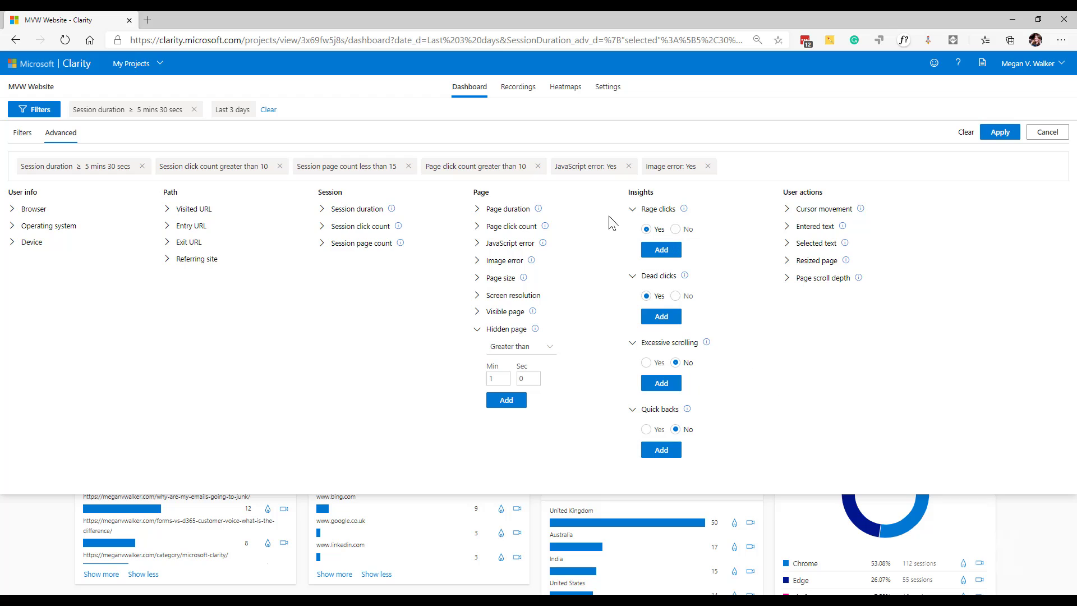
click(632, 209)
click(632, 226)
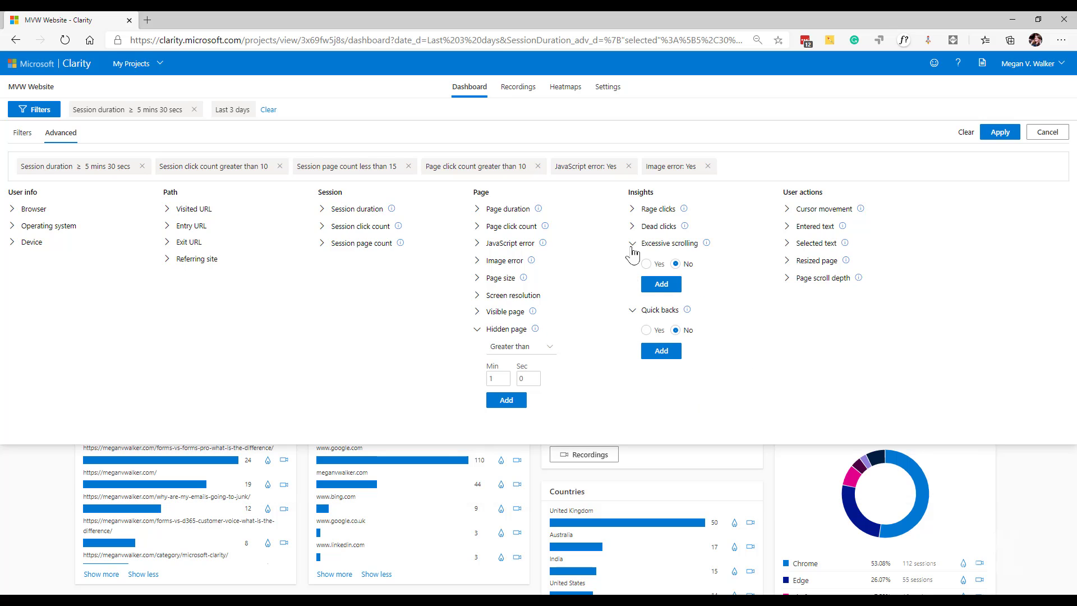
click(632, 245)
click(632, 260)
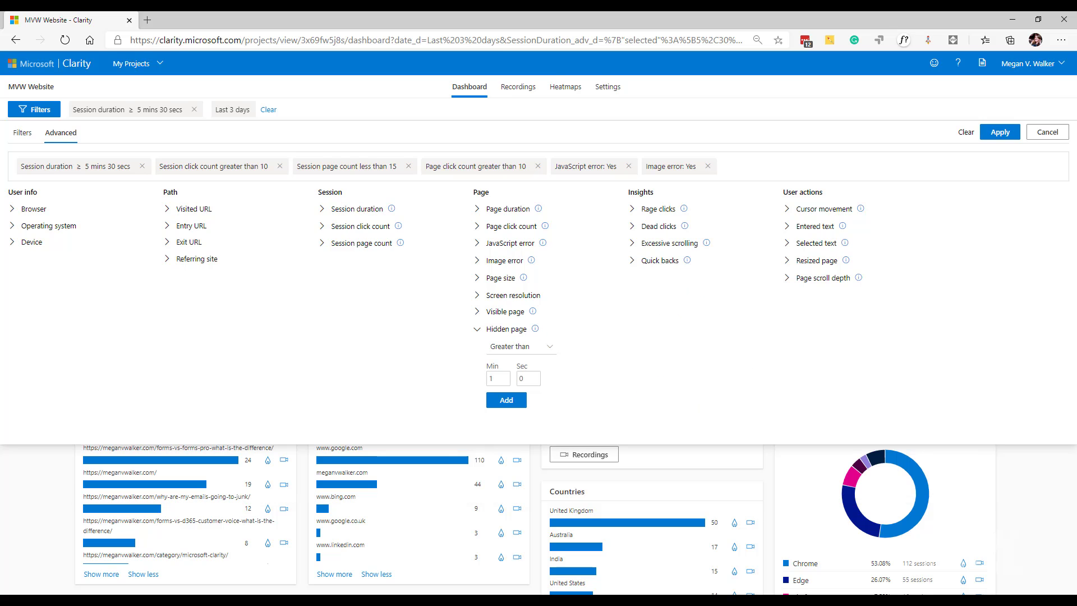
Expand the Cursor movement, Entered text, Selected text and Resized page criteria under User actions
click(788, 212)
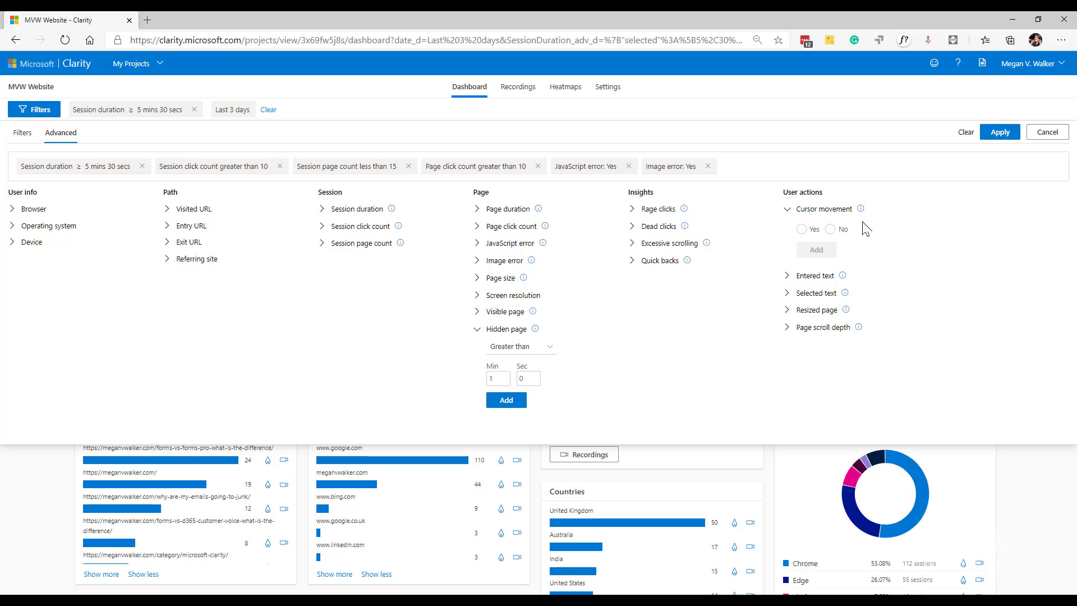
mouse_move(861, 211)
click(787, 276)
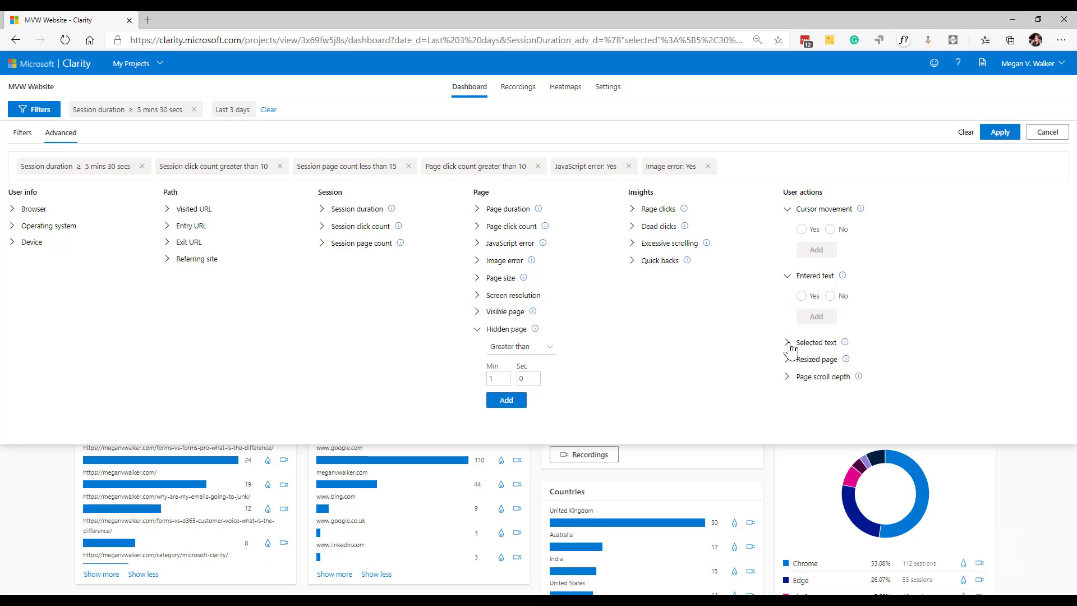
click(787, 342)
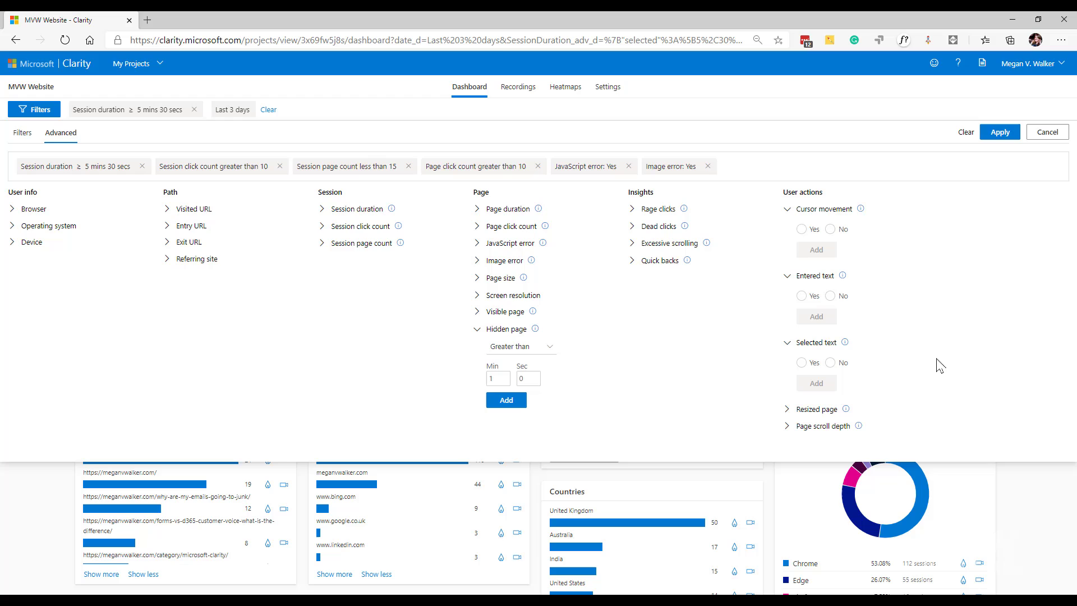
click(803, 413)
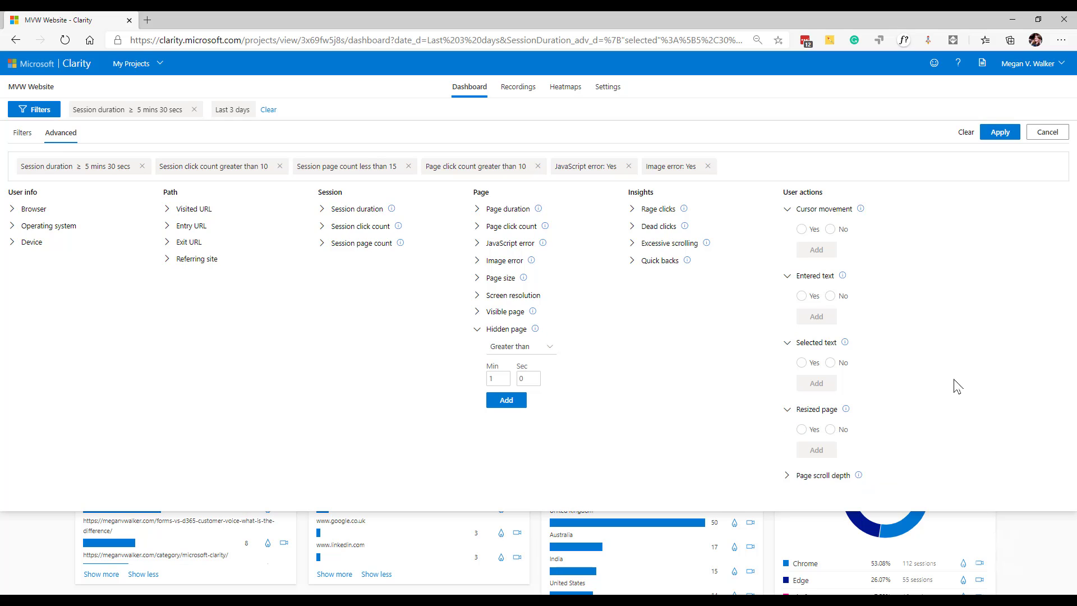
Add a Page scroll depth Greater than 50 percent criterion
click(787, 476)
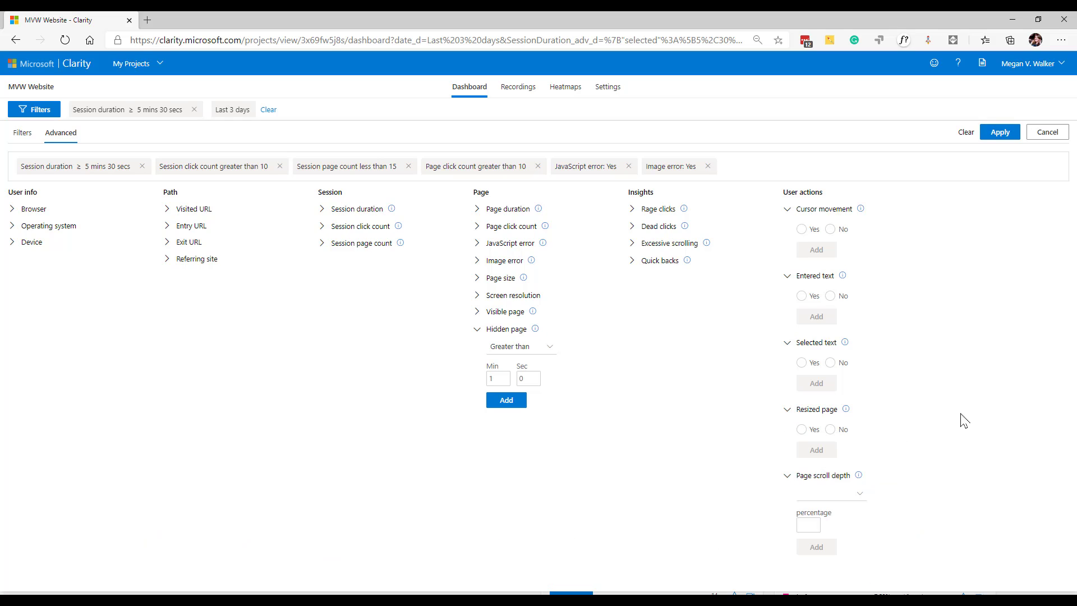
click(805, 526)
click(859, 493)
click(827, 528)
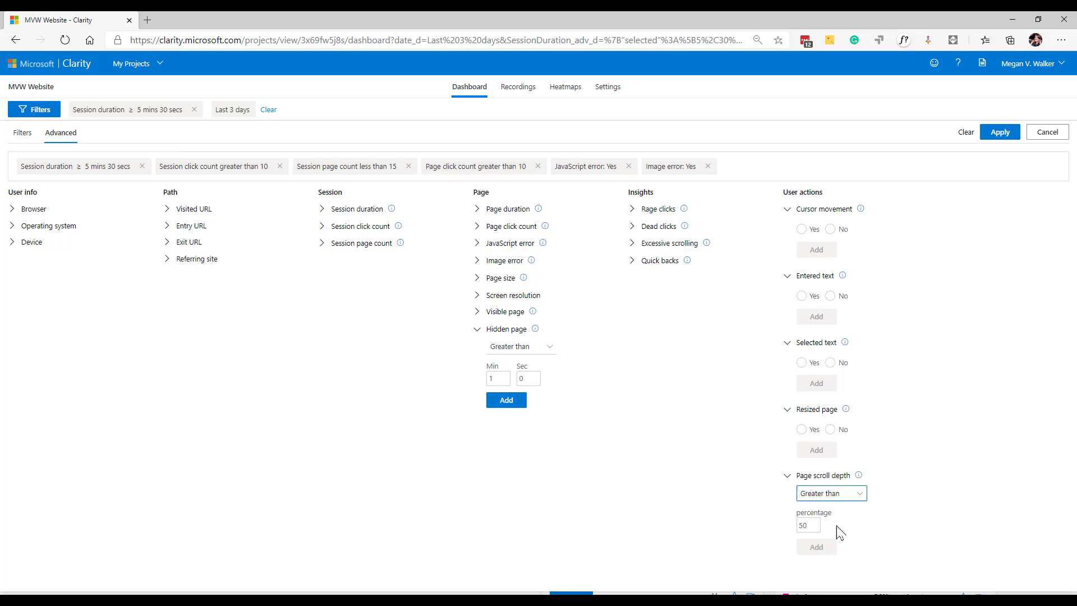
click(859, 493)
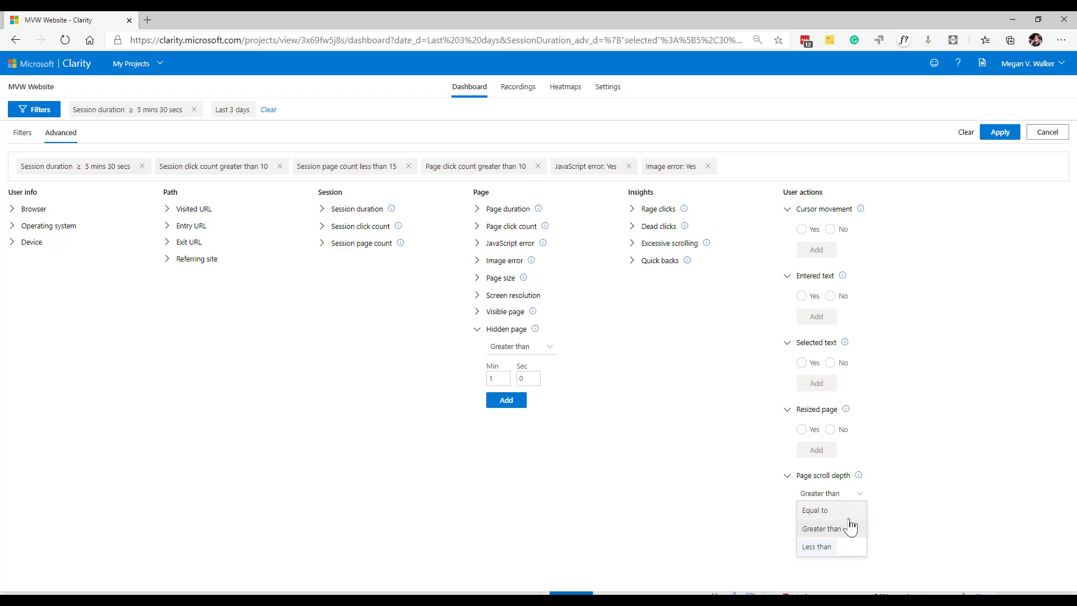
click(958, 514)
click(808, 547)
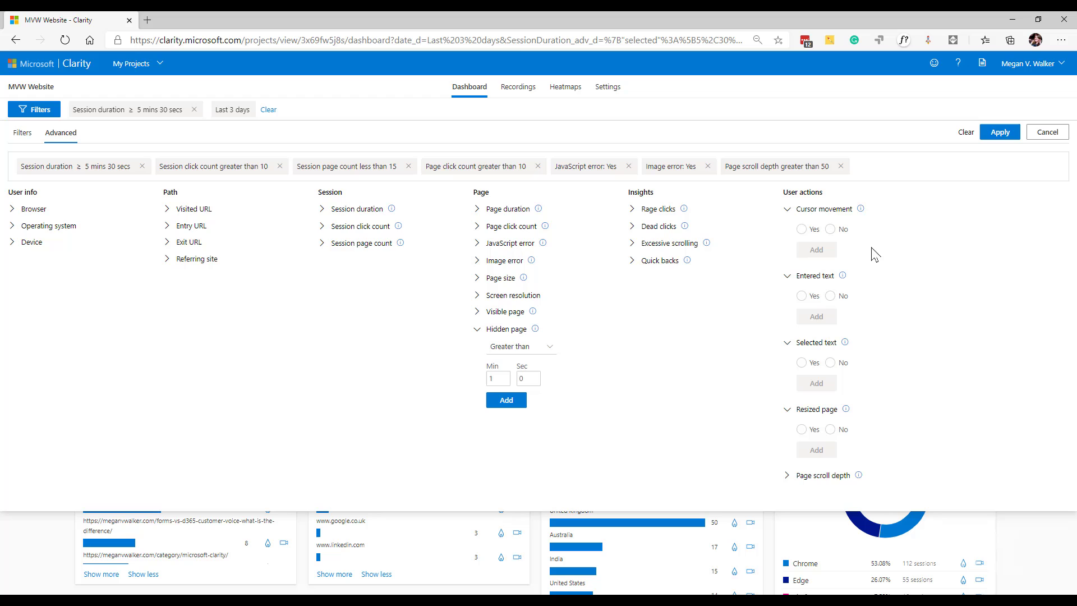
Return to the basic Filters tab showing time frame, insights, device and user action options
click(22, 133)
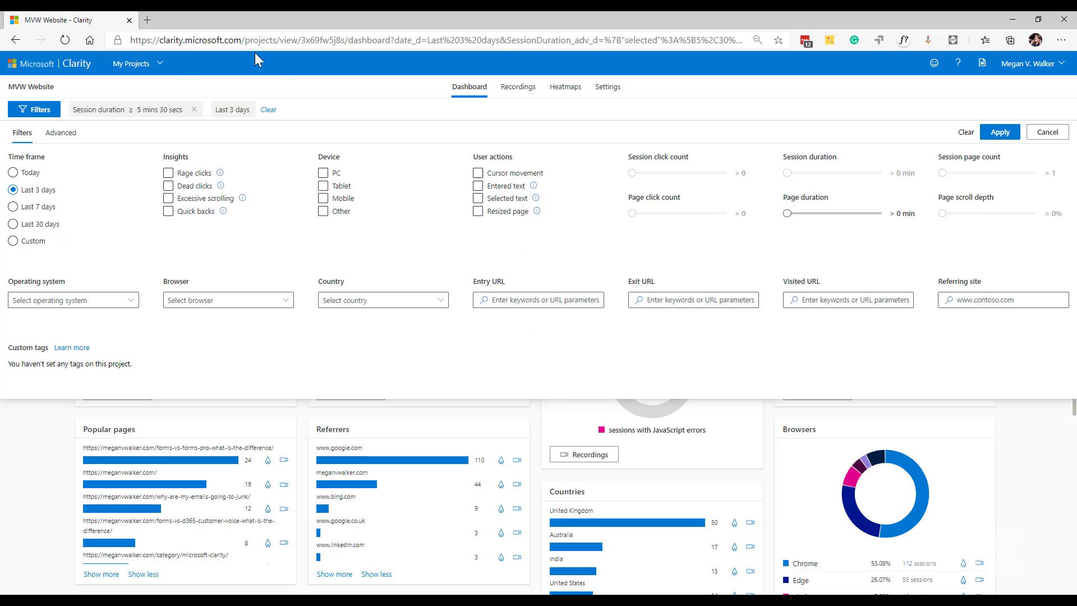